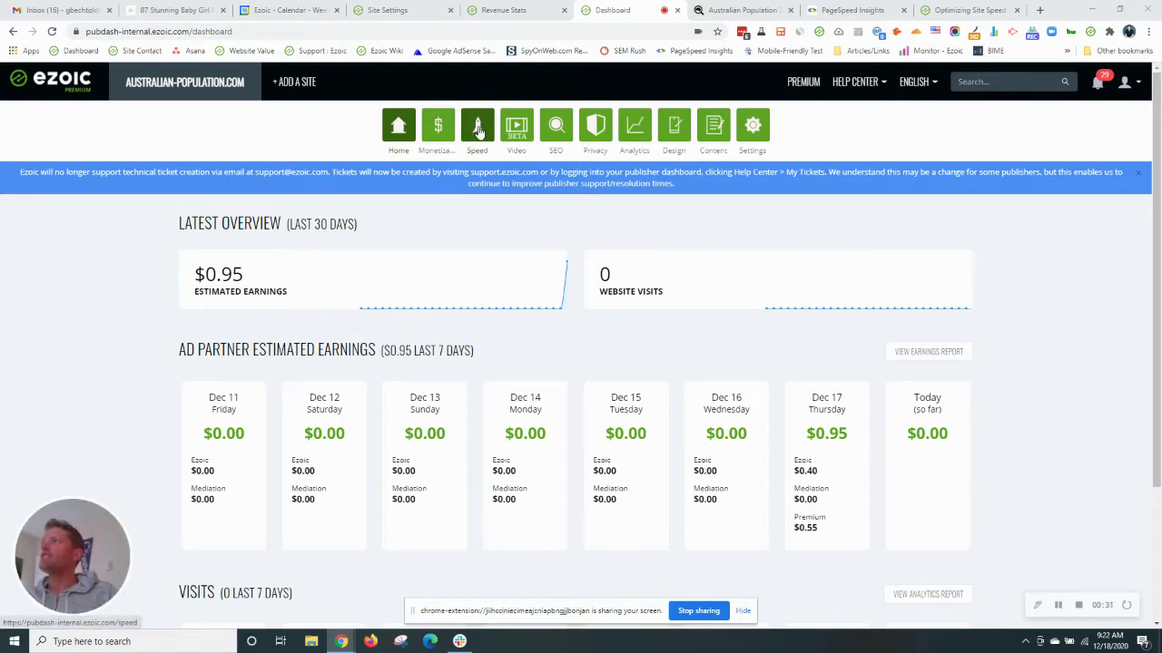
Step: Open the Caching app from the site's Speed settings
left_click(478, 132)
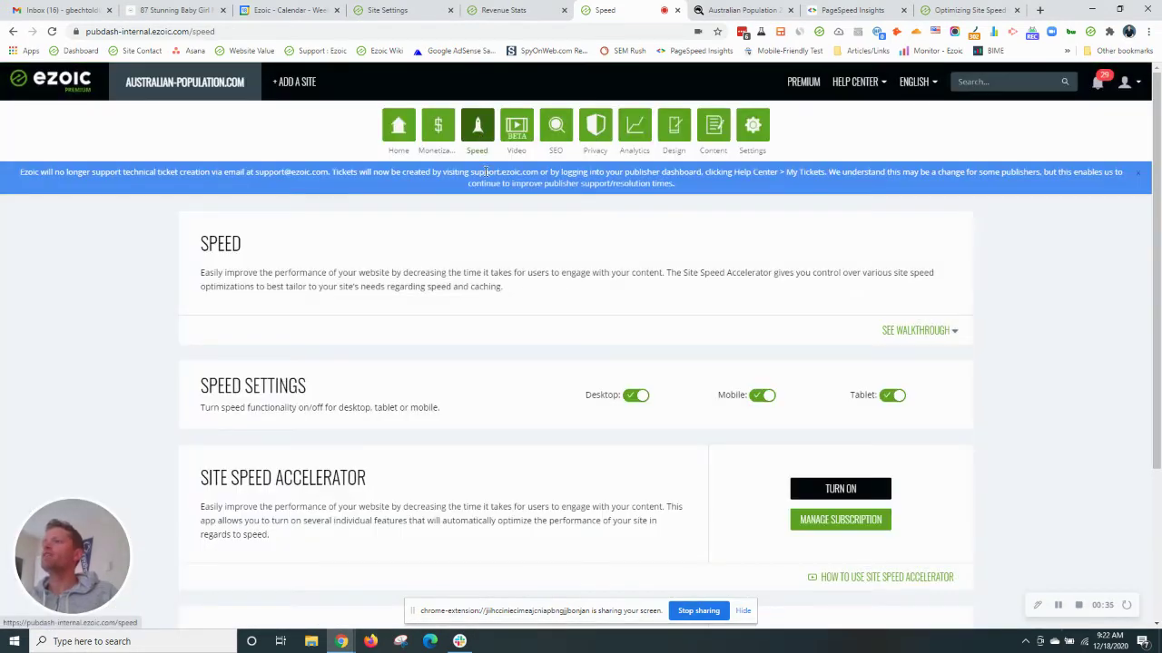
scroll(487, 174, "down", 2)
scroll(491, 178, "down", 1)
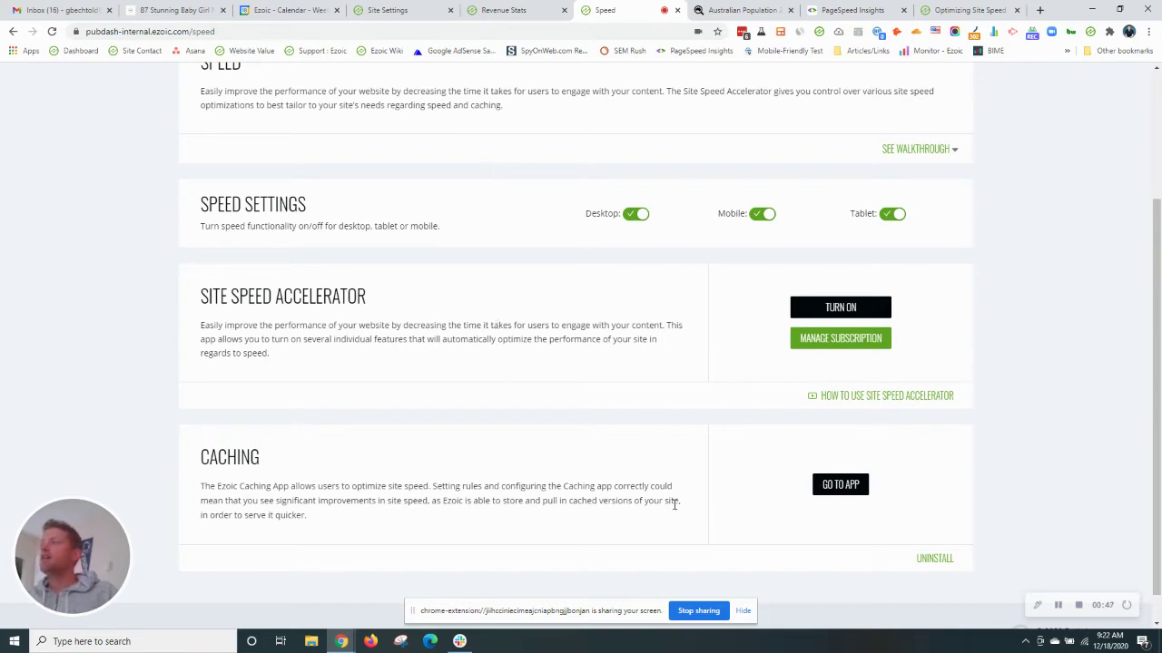
scroll(698, 462, "down", 1)
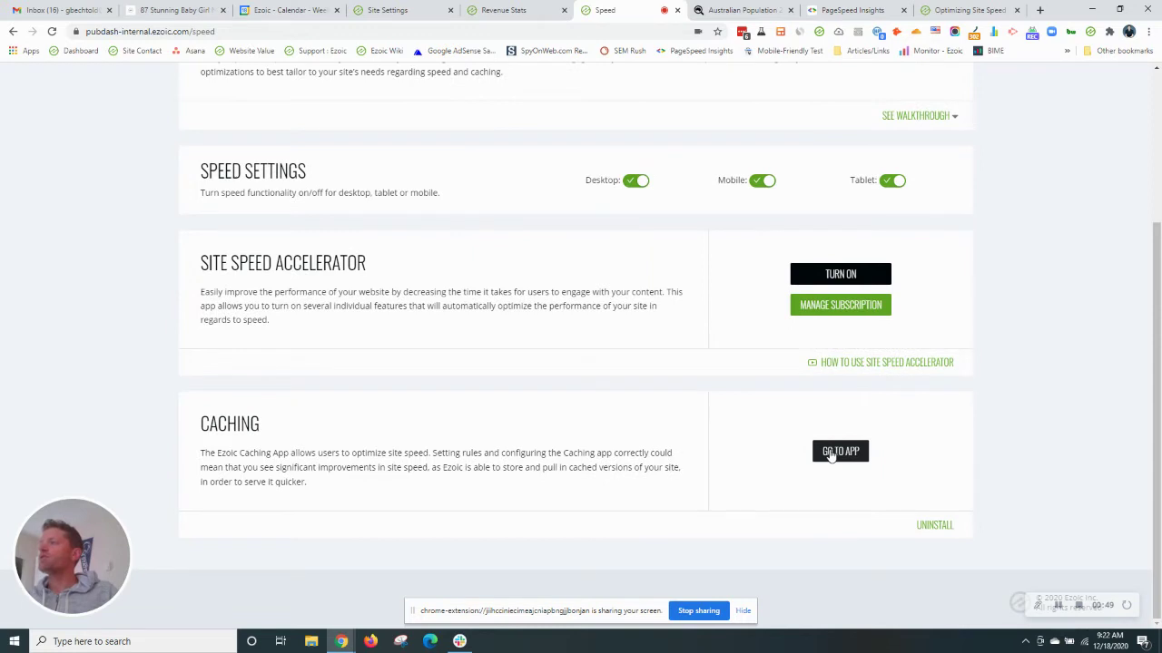
left_click(828, 455)
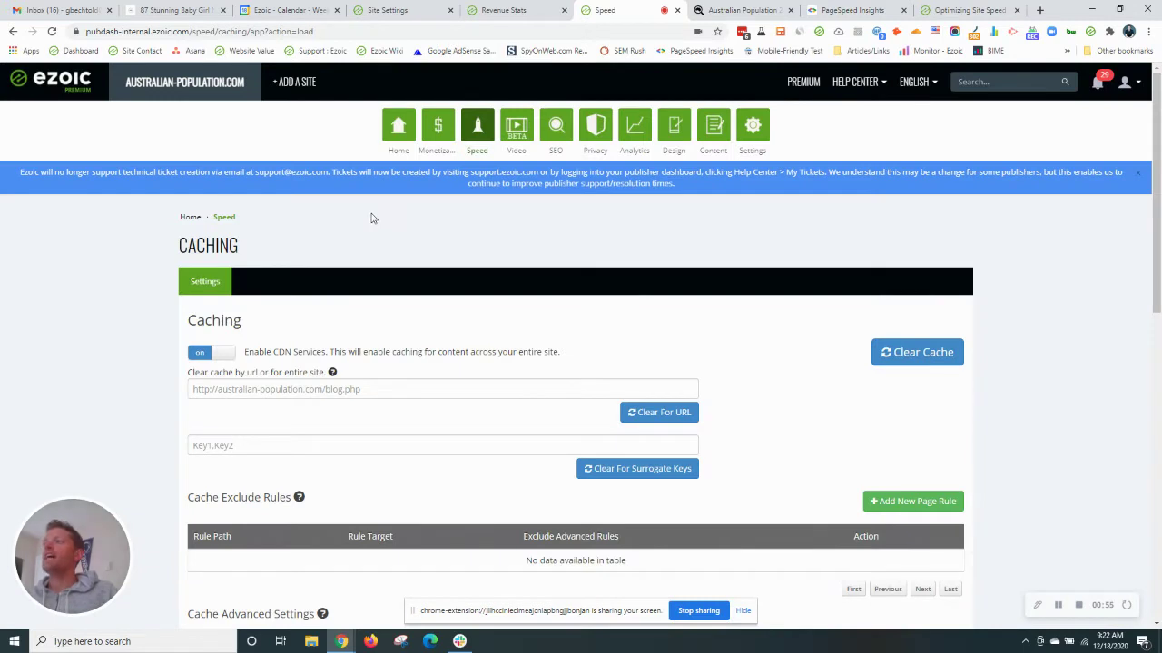
Step: Update the cache setting values with Override Cache Control Headers set to true, and return to the CDN caching rules
scroll(229, 302, "down", 1)
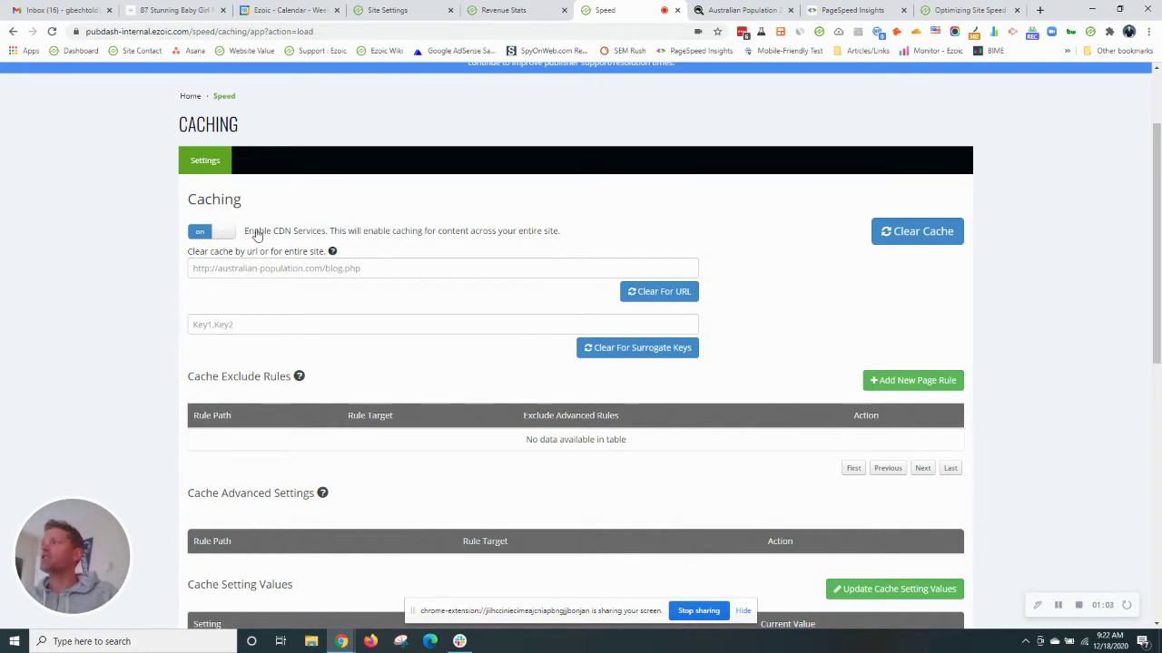
scroll(284, 225, "down", 1)
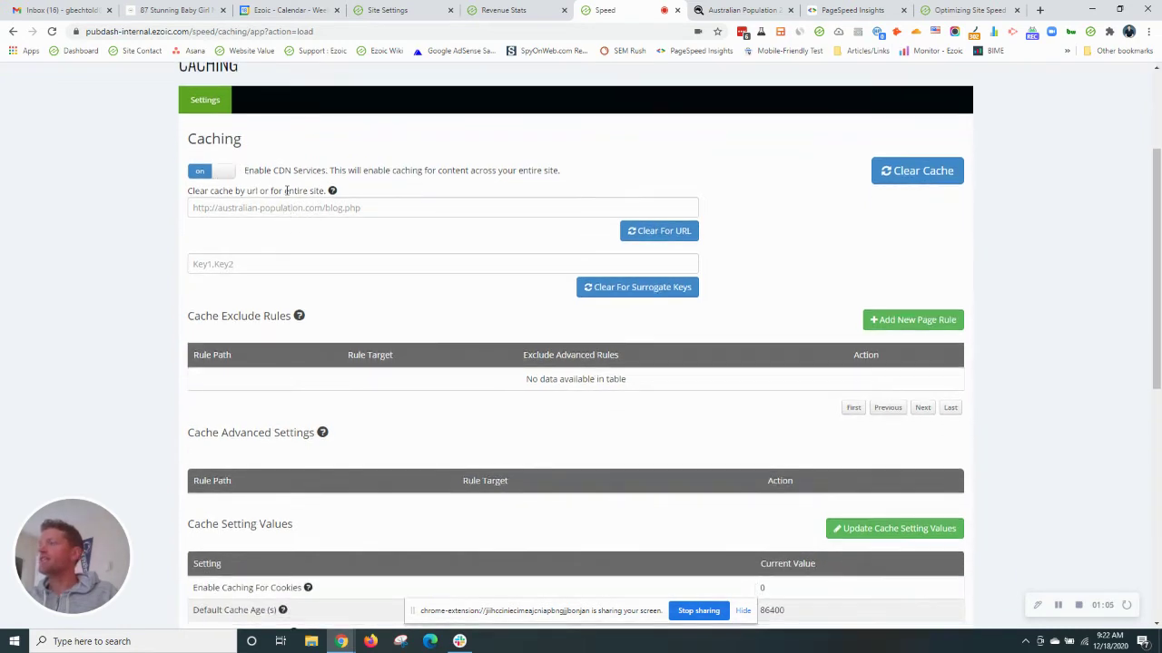
scroll(389, 221, "down", 2)
scroll(661, 233, "down", 1)
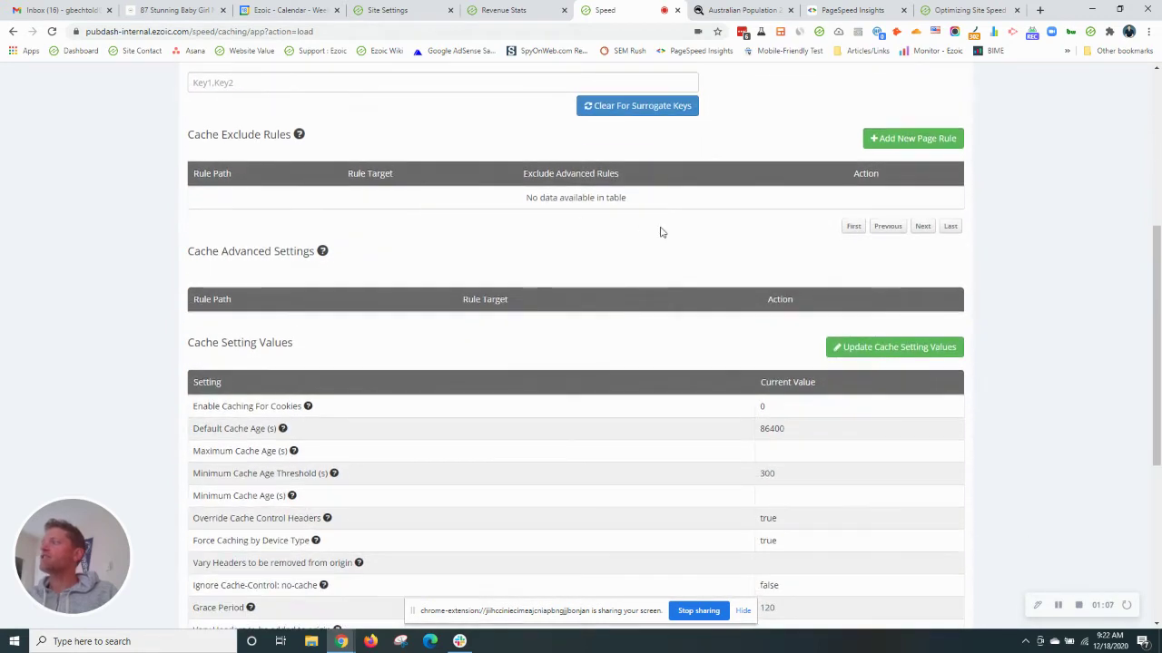
scroll(717, 243, "down", 1)
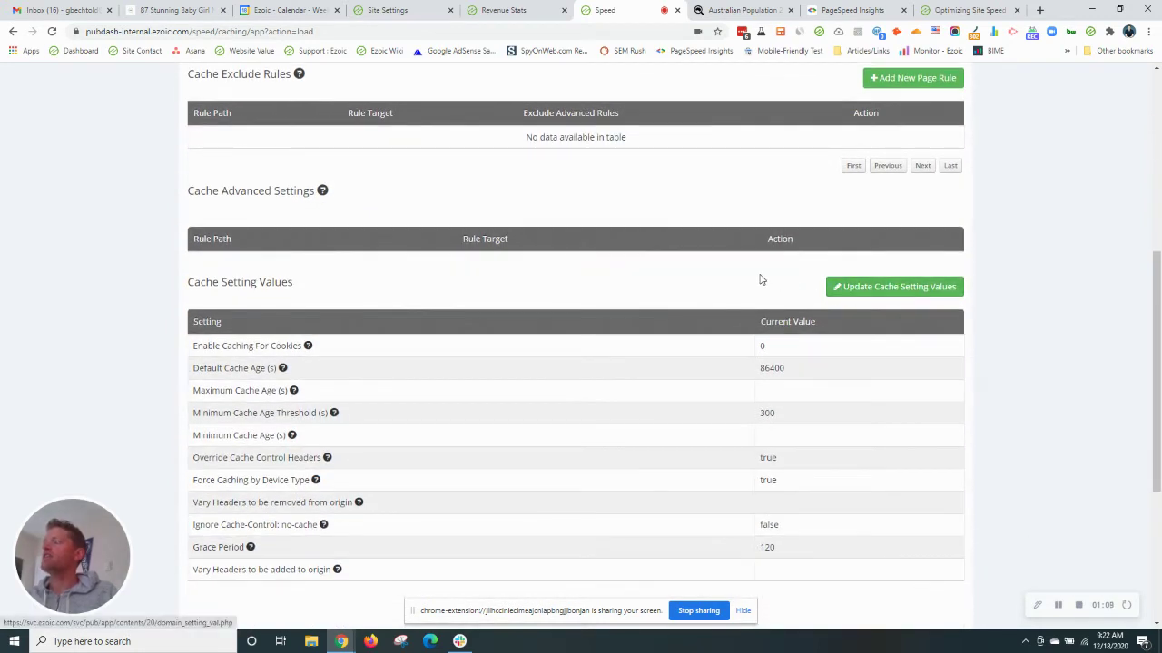
scroll(857, 288, "down", 1)
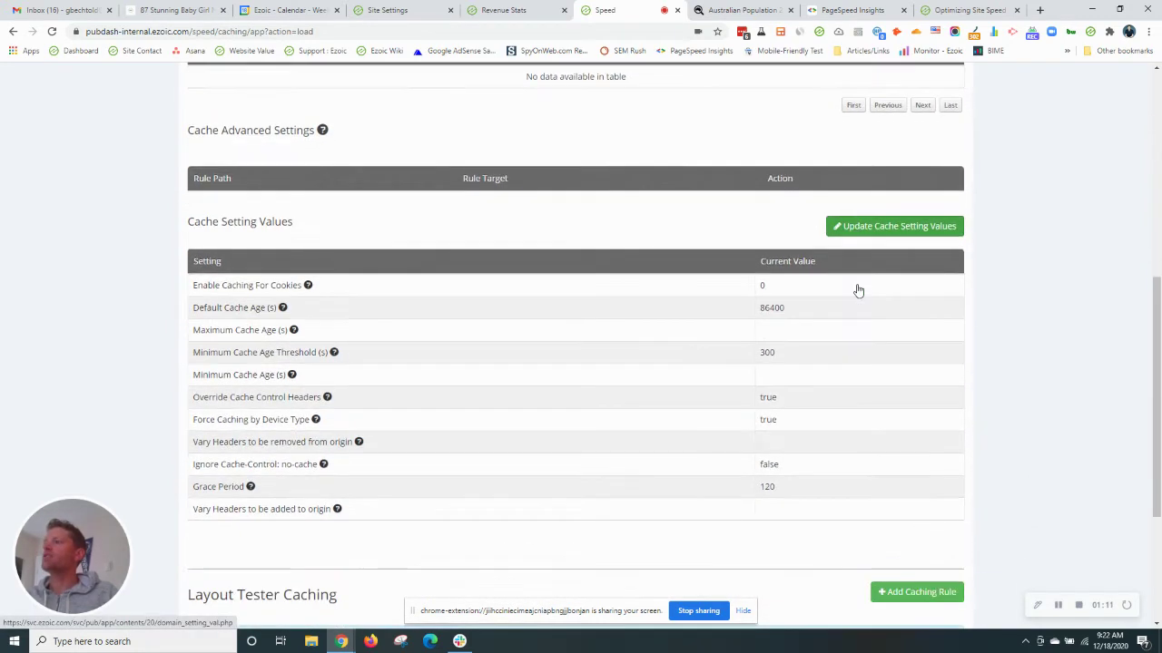
left_click(898, 229)
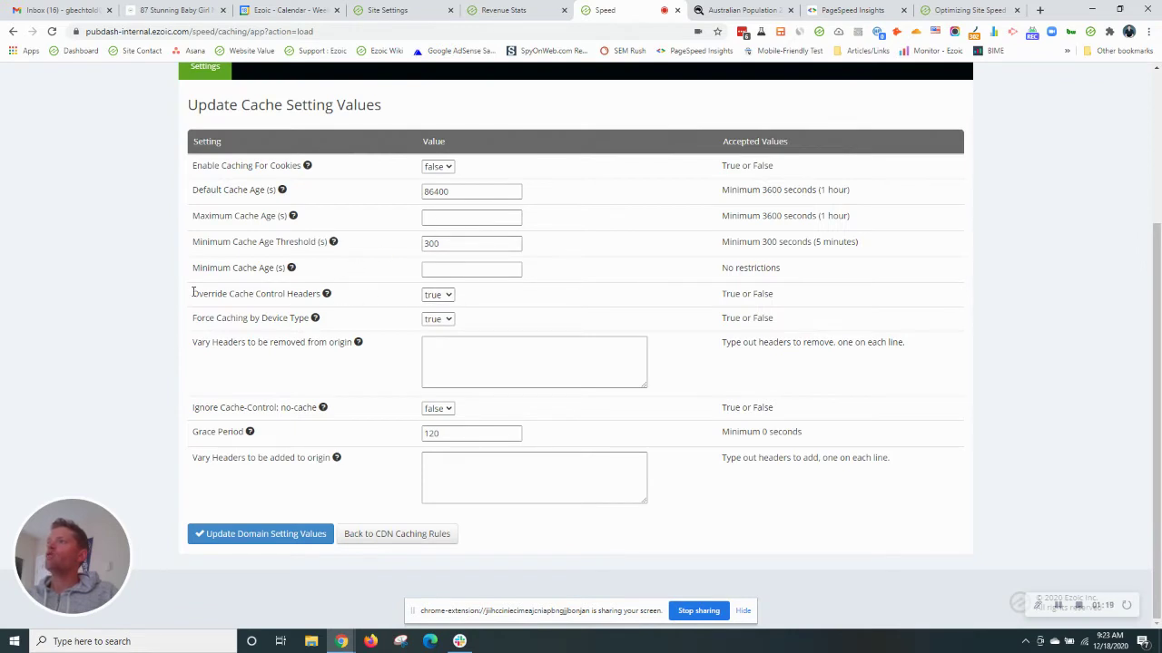
left_click_drag(192, 292, 366, 298)
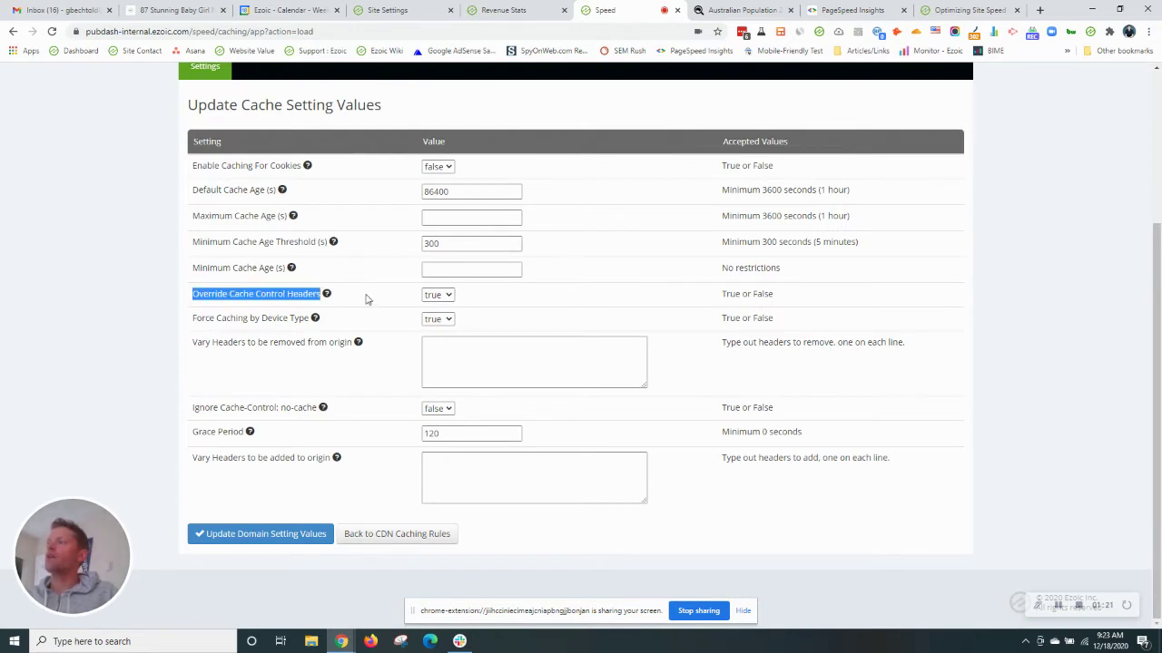
left_click(433, 299)
left_click(502, 294)
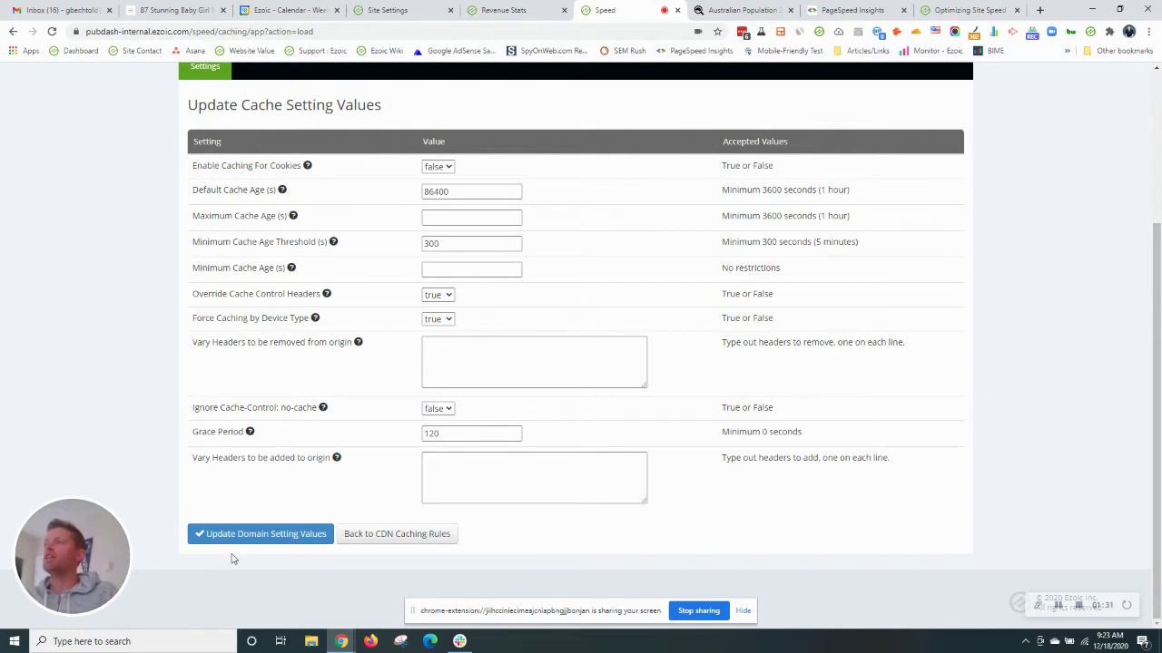
left_click(272, 543)
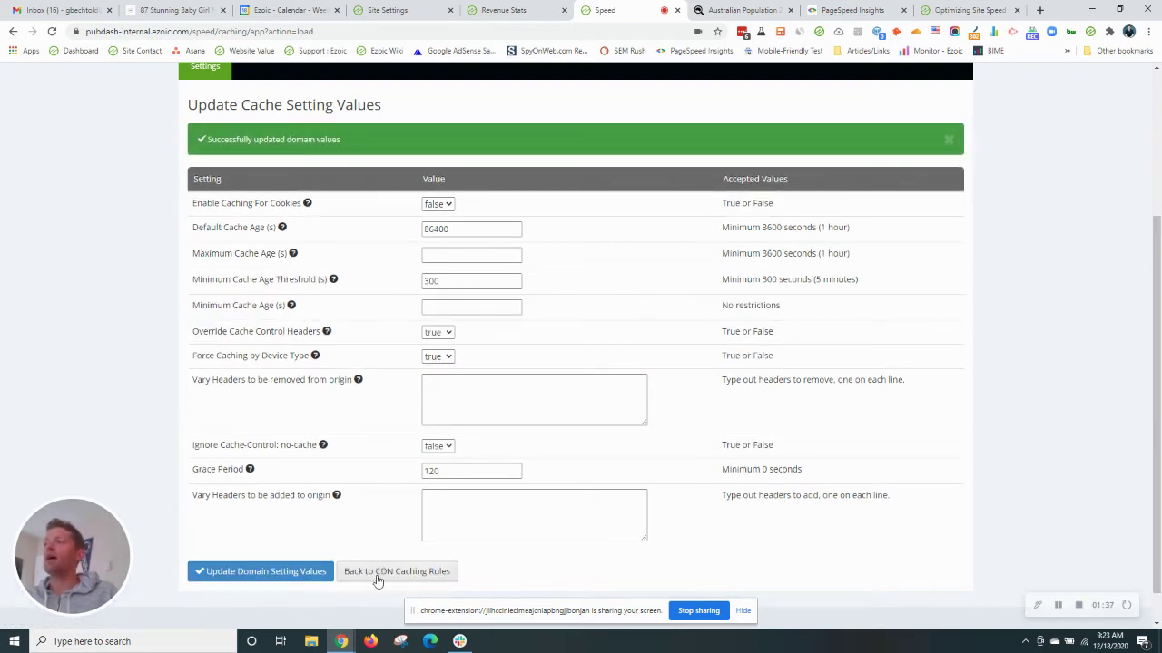
left_click(377, 572)
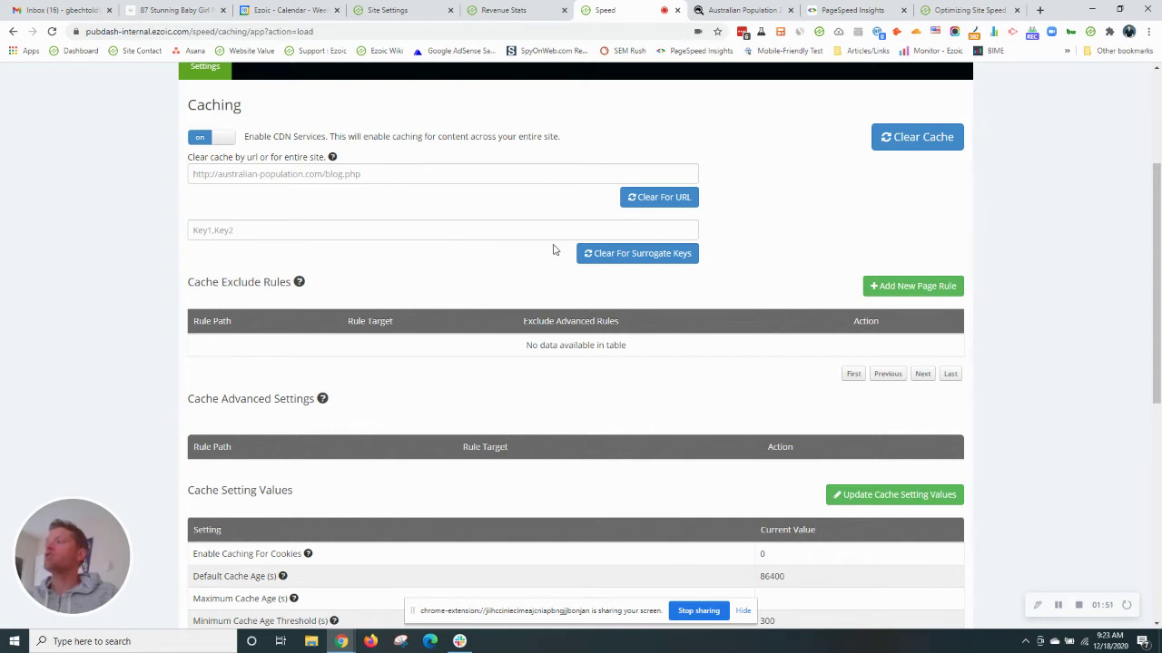
Step: Clear the cache for the entire site from the Caching page
scroll(296, 188, "up", 1)
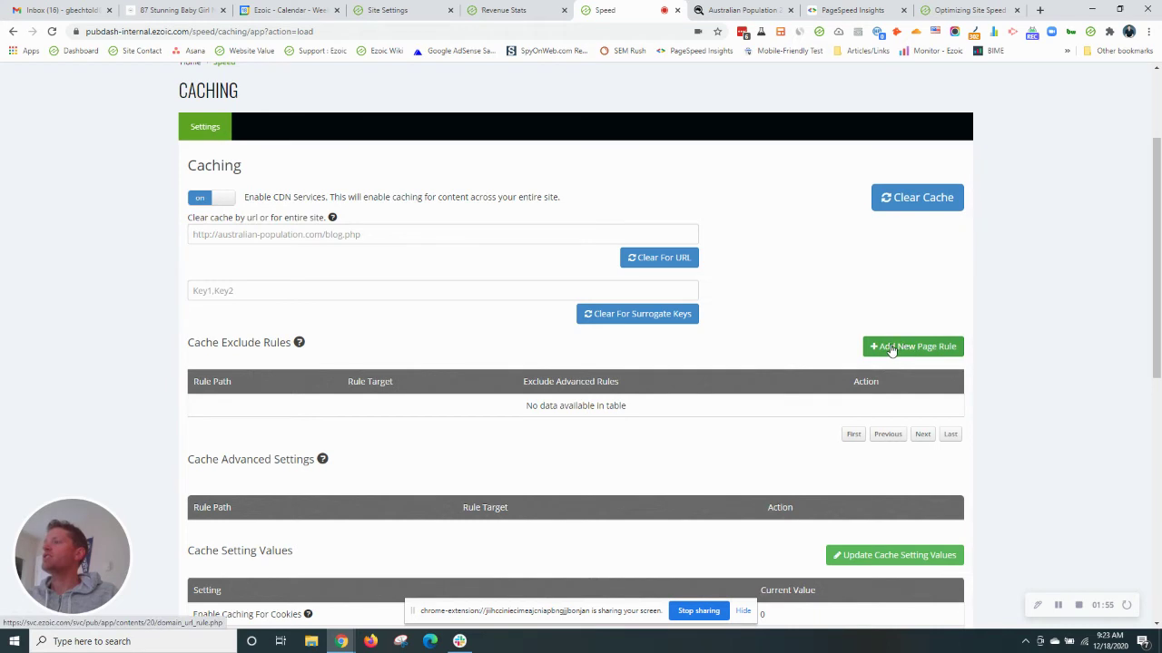
left_click_drag(292, 342, 183, 344)
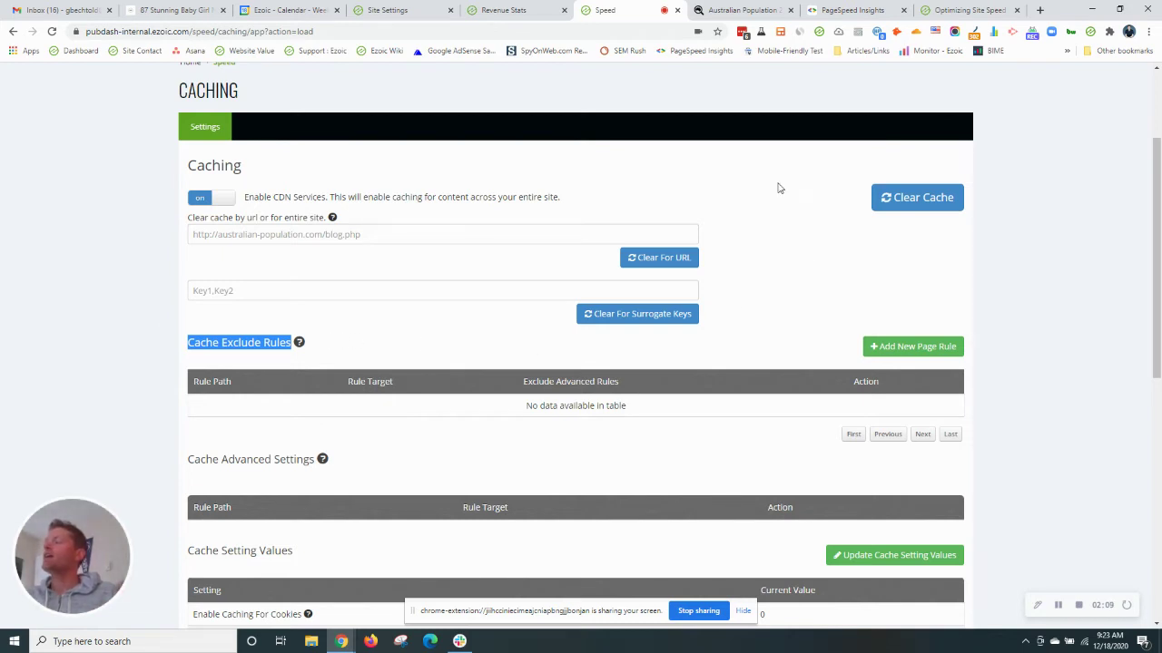
left_click(918, 196)
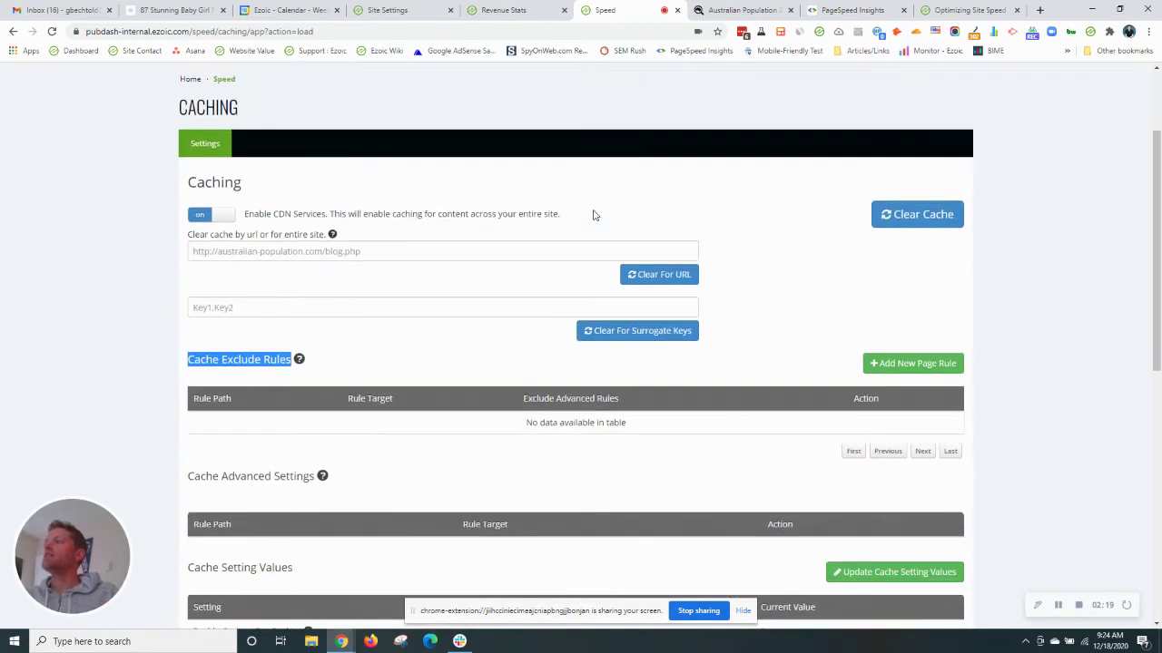
Step: Return to the Speed settings and turn on the Site Speed Accelerator
scroll(594, 215, "down", 5)
scroll(562, 226, "up", 5)
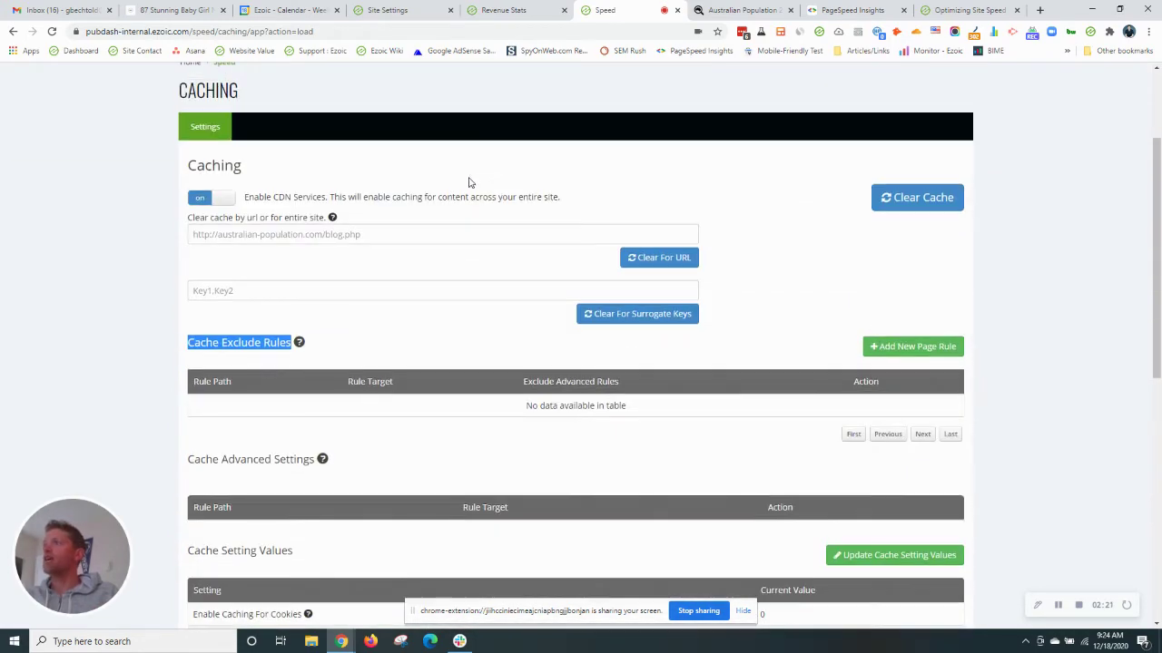
scroll(441, 130, "up", 2)
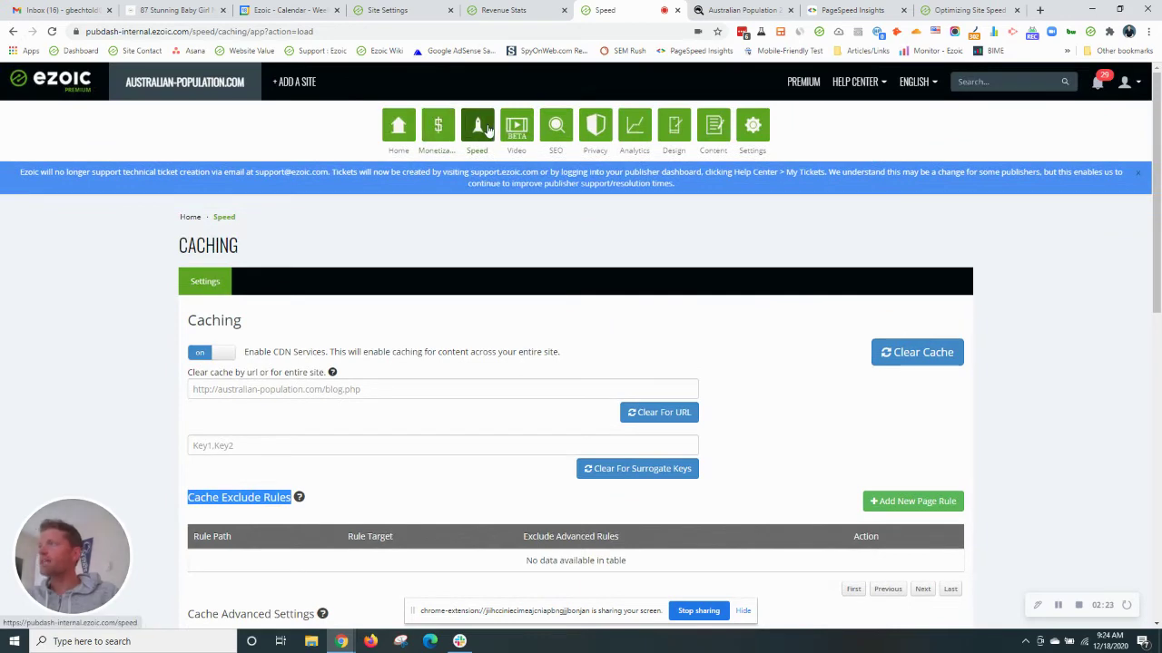
left_click(487, 130)
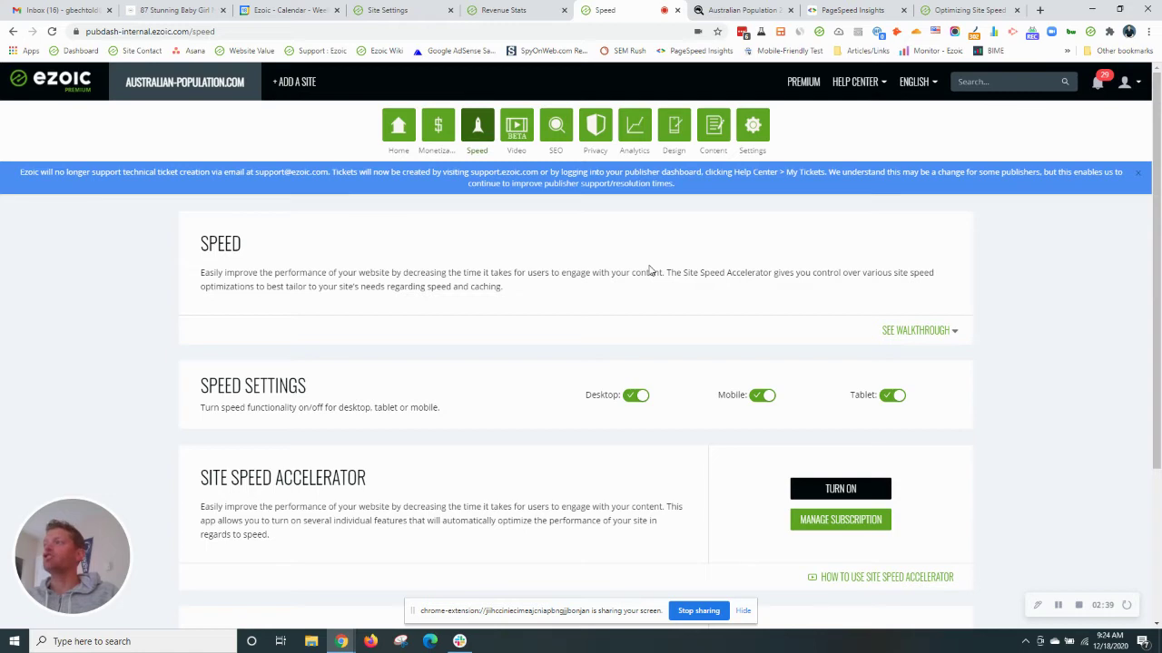
scroll(825, 212, "down", 2)
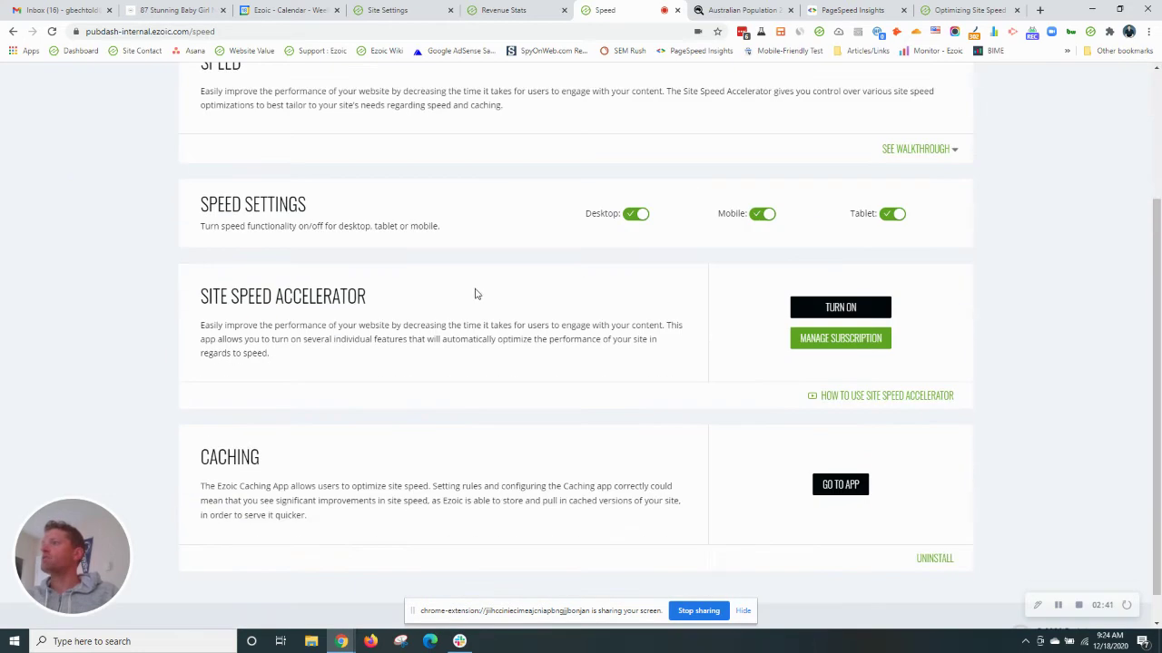
left_click(824, 309)
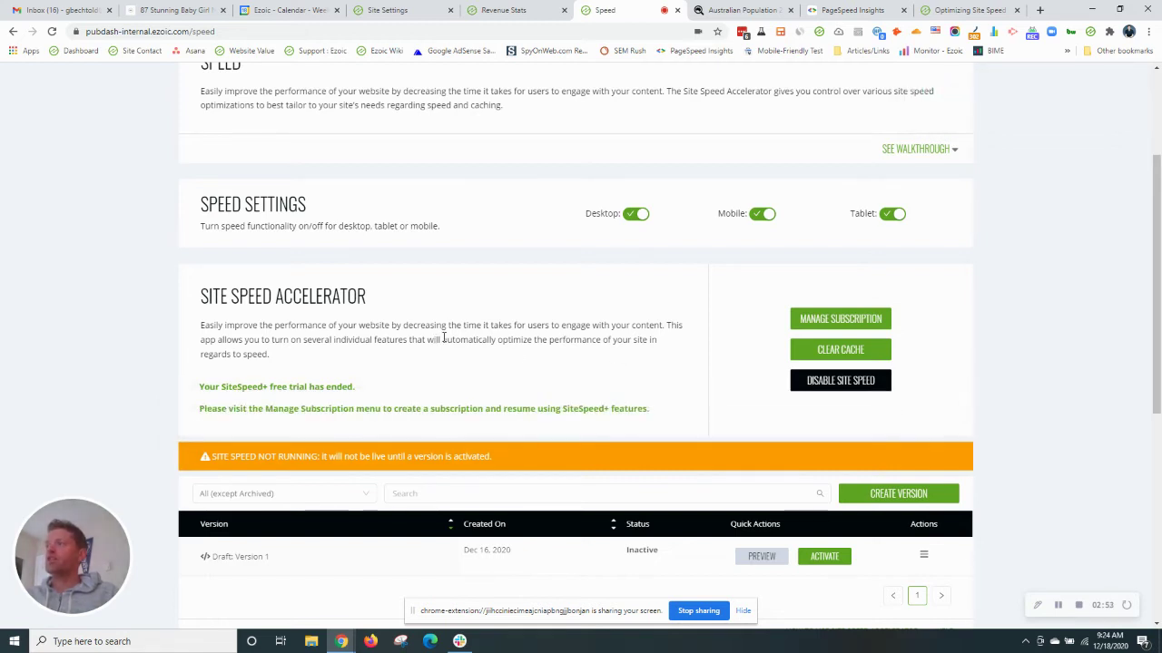
Step: Create and save a new Site Speed Accelerator version with the Recommended free settings
scroll(825, 486, "down", 1)
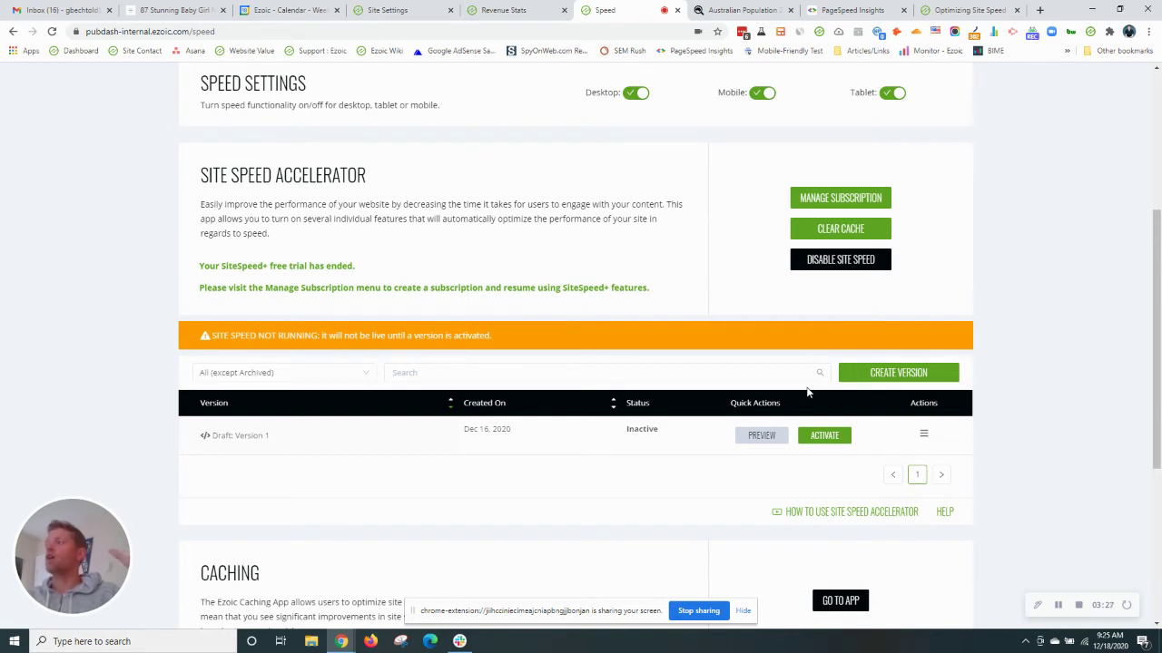
left_click(881, 374)
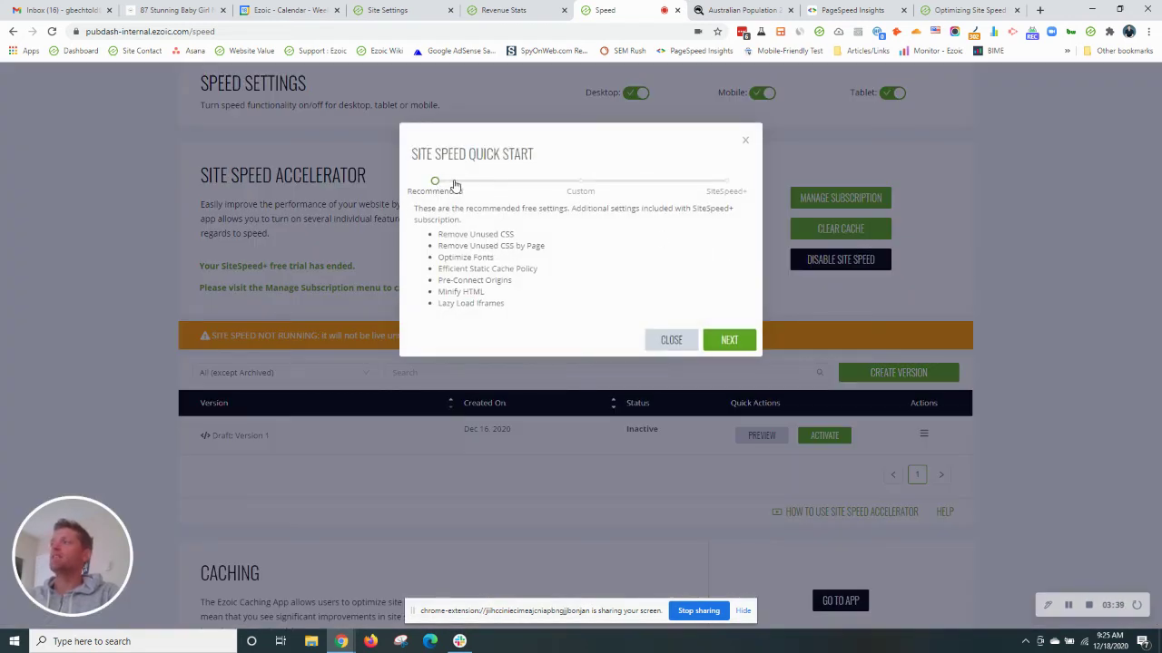
left_click(734, 341)
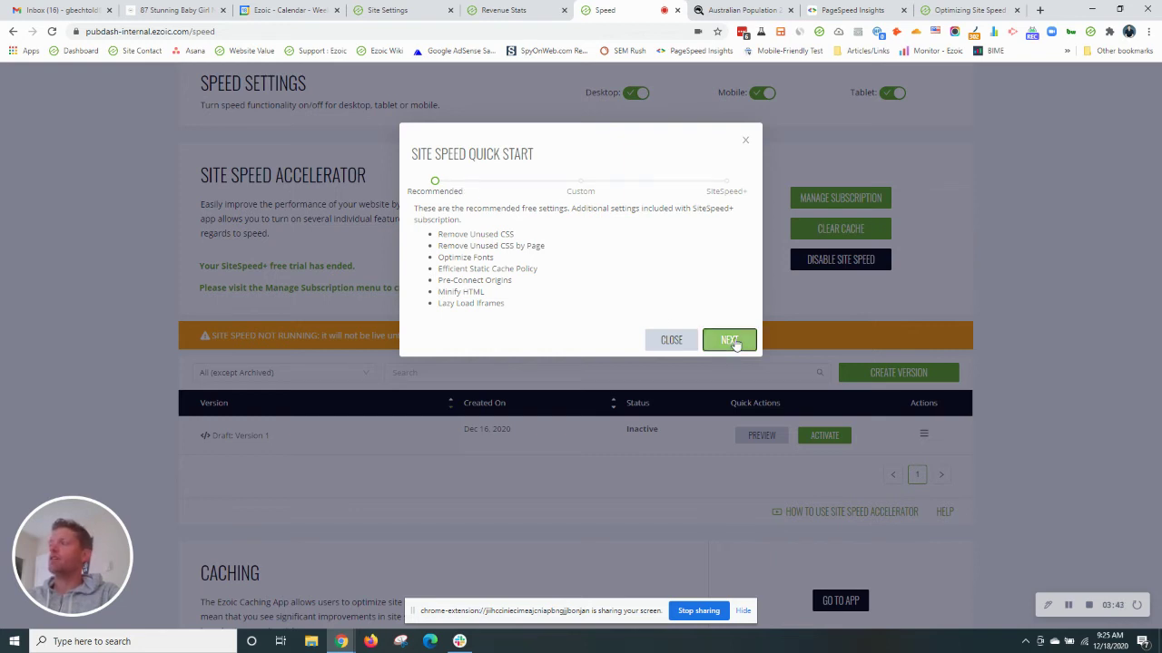
left_click(733, 341)
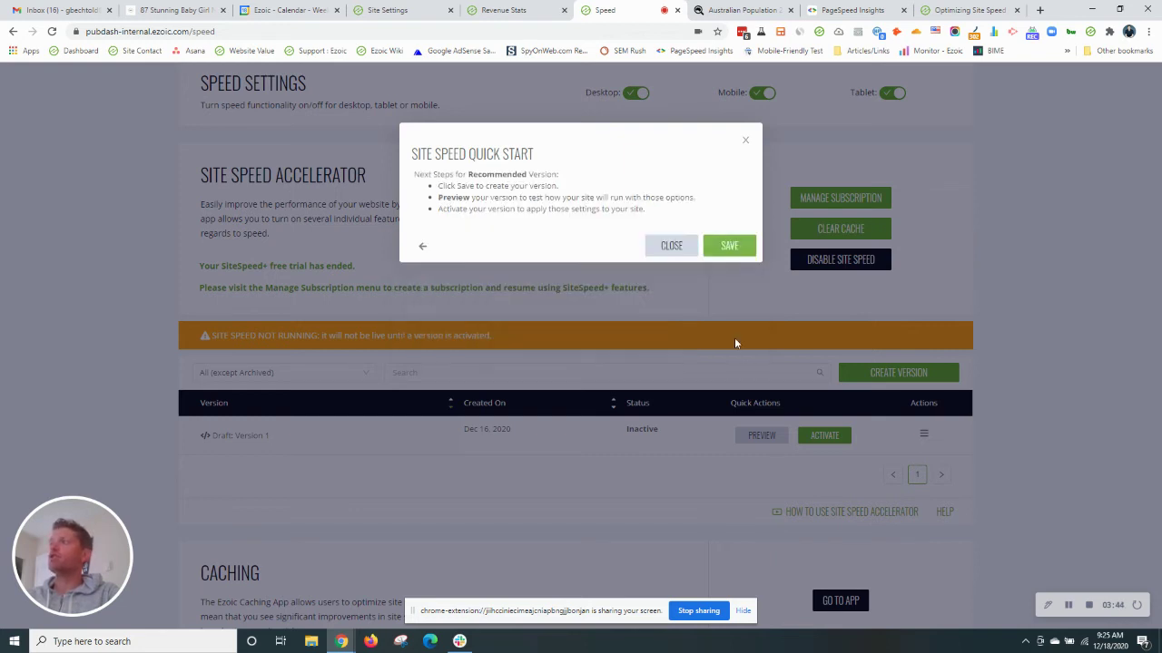
left_click(733, 246)
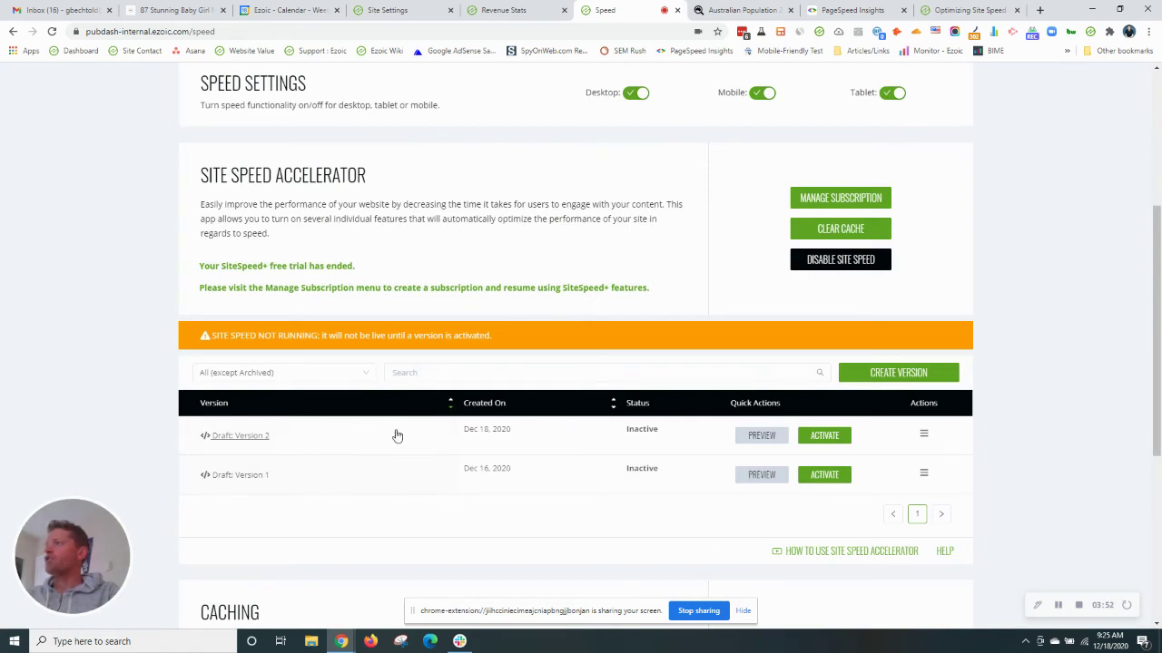
Step: Open the settings of draft version 2 and review its CSS, image, static asset cache, pre-connect, minify, script execution, content and notes options
left_click(921, 435)
left_click(953, 460)
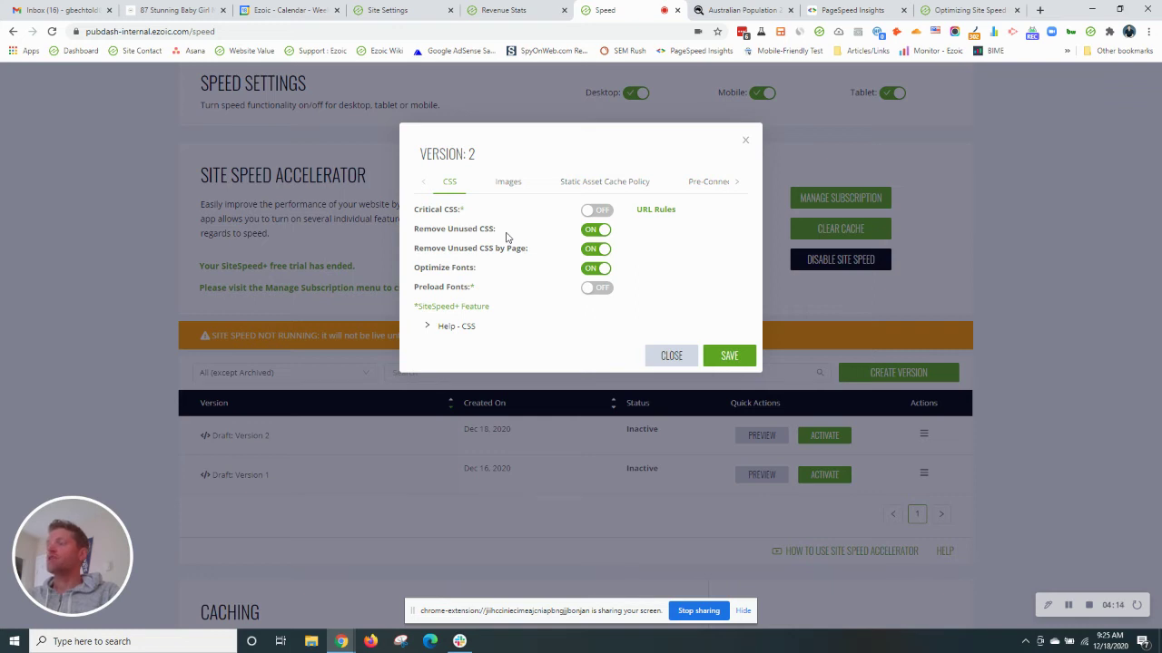
left_click(509, 185)
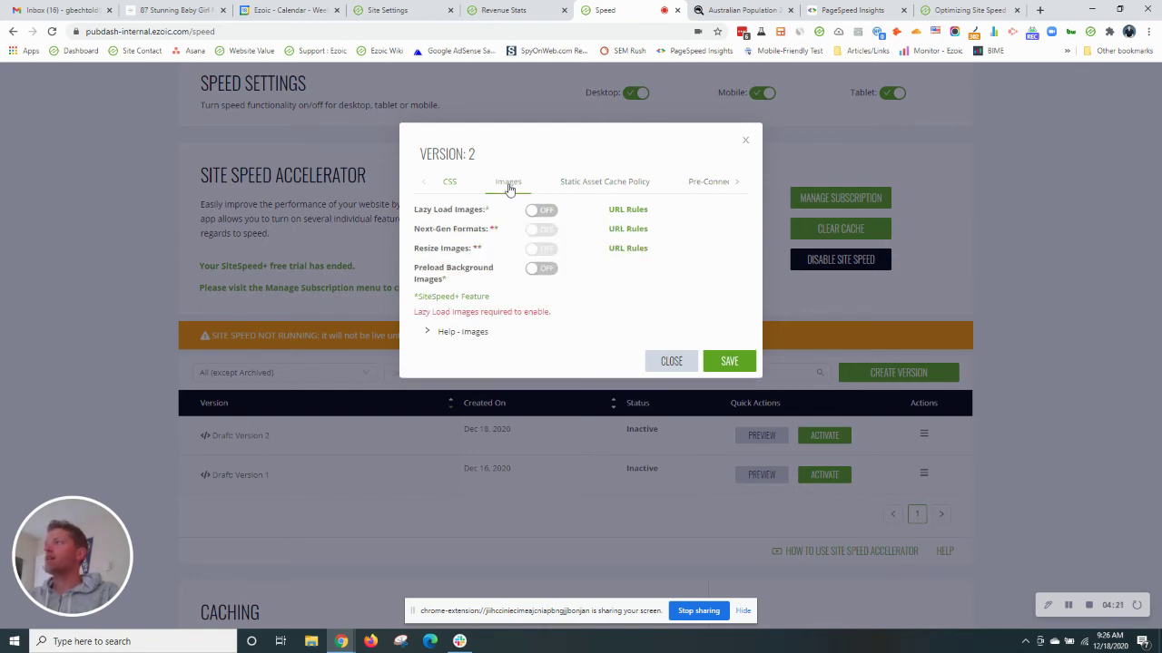
left_click(595, 191)
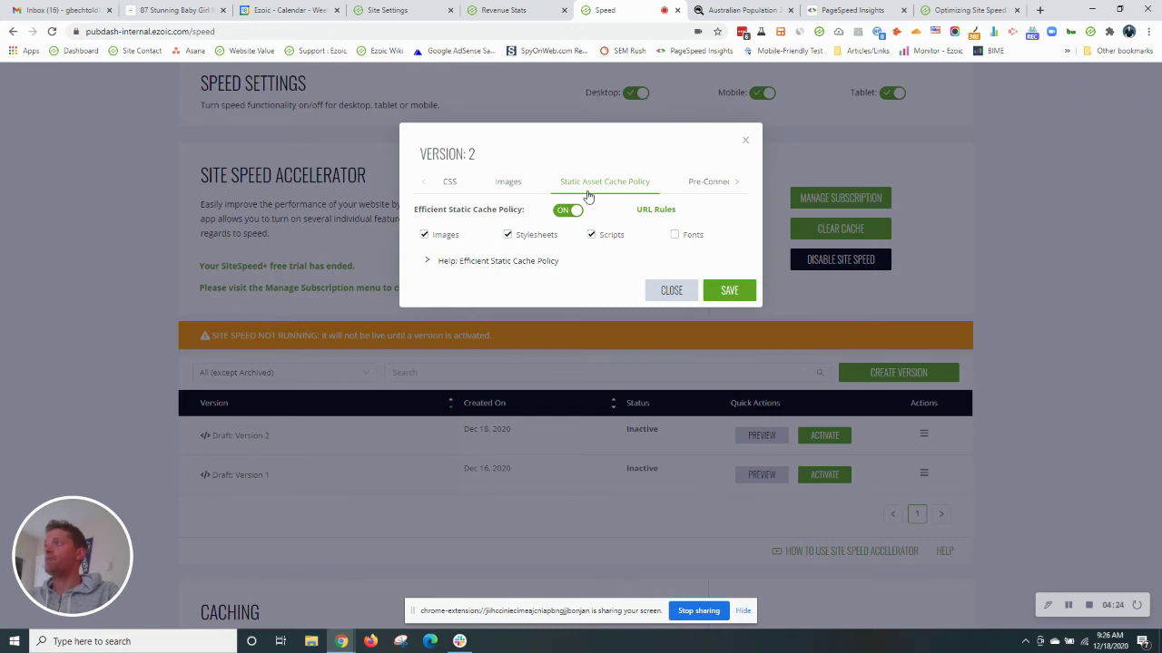
left_click(710, 189)
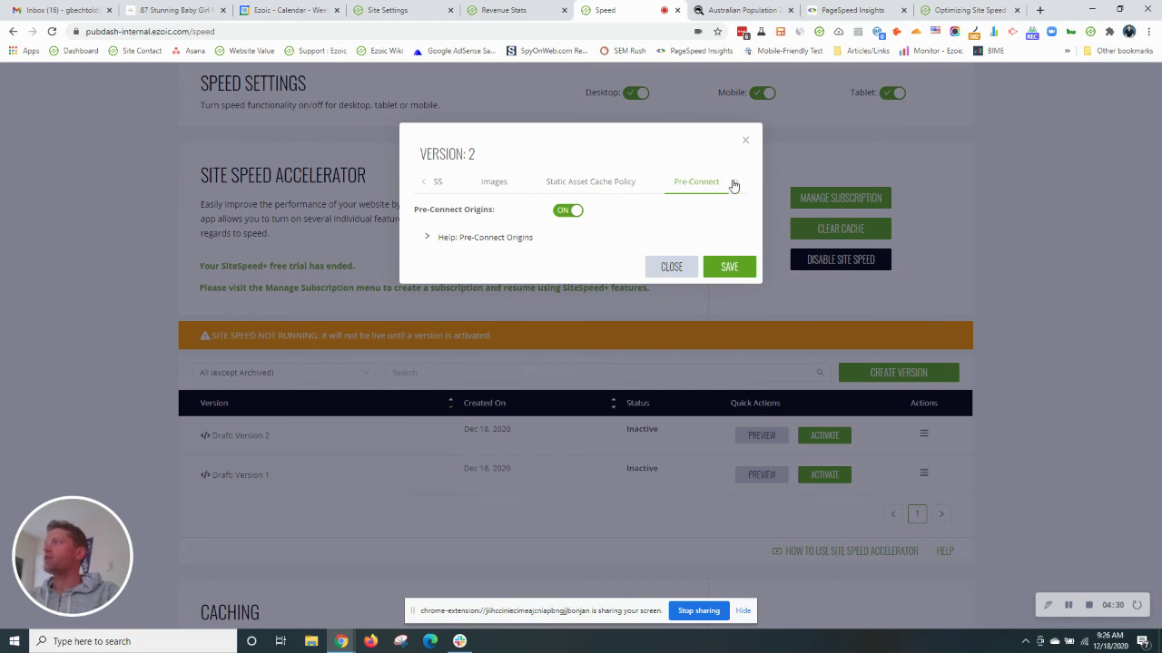
left_click(735, 183)
left_click(493, 191)
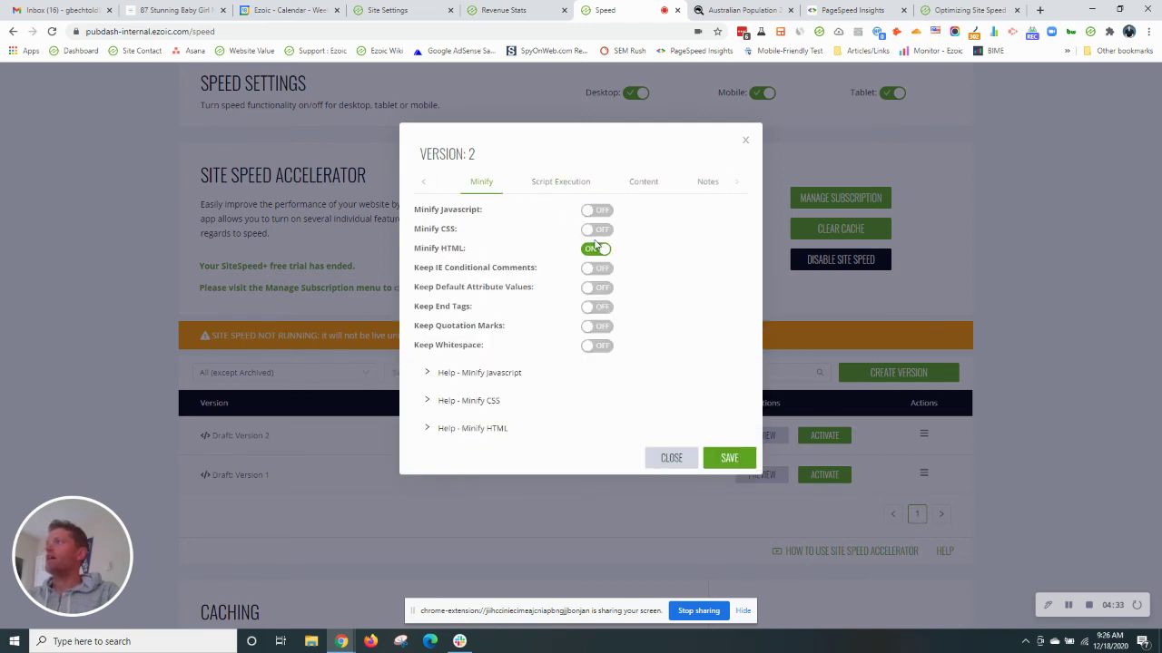
left_click(561, 183)
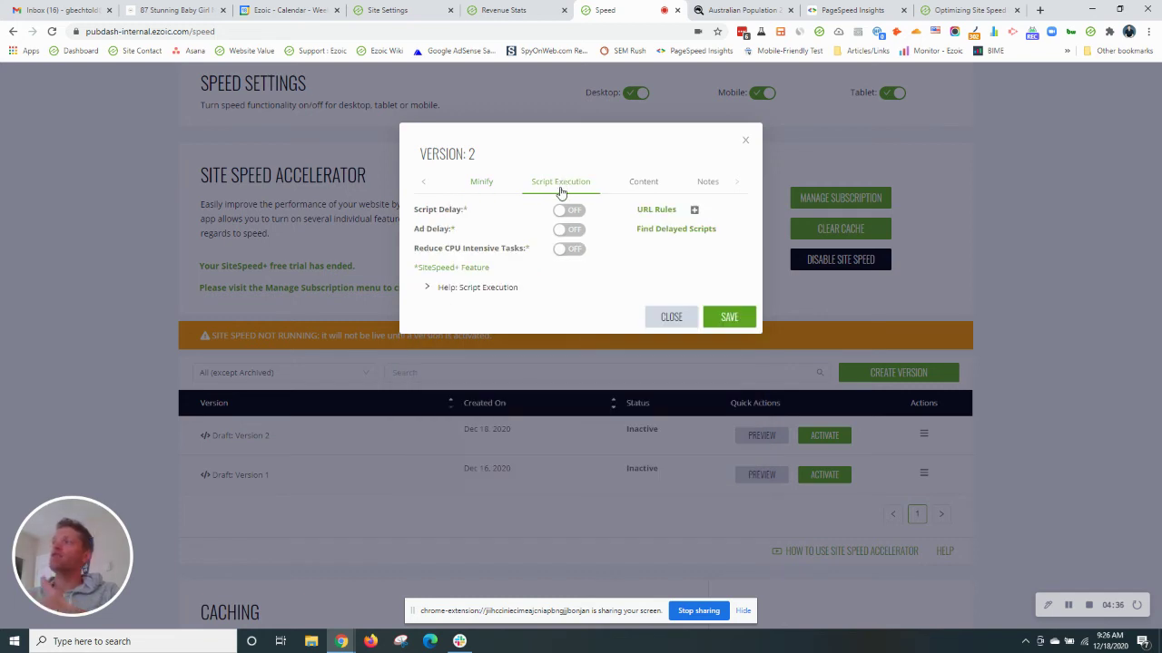
left_click(643, 184)
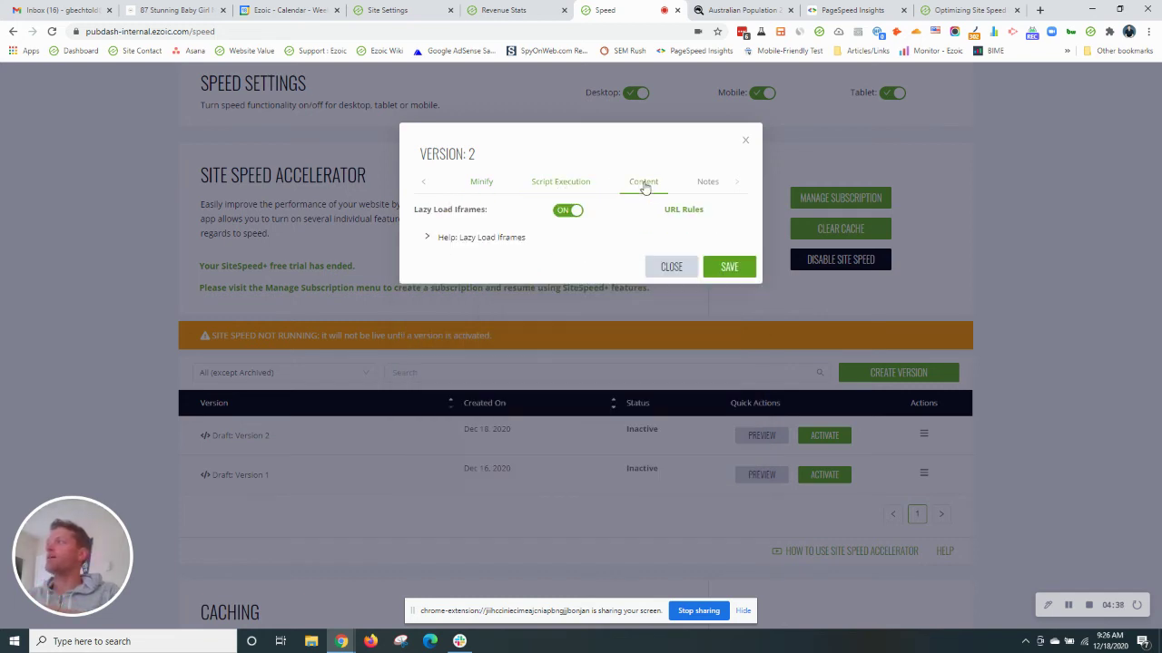
left_click(709, 185)
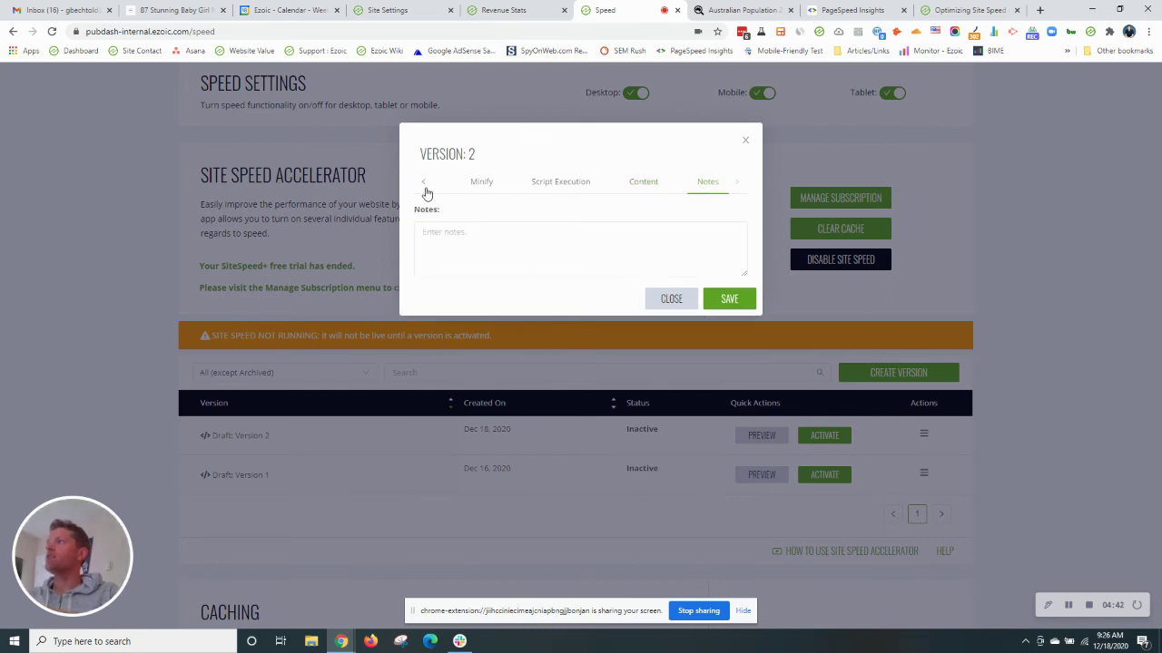
Step: Save the settings of draft version 2 and activate that version, confirming the activation
left_click(426, 187)
left_click(727, 301)
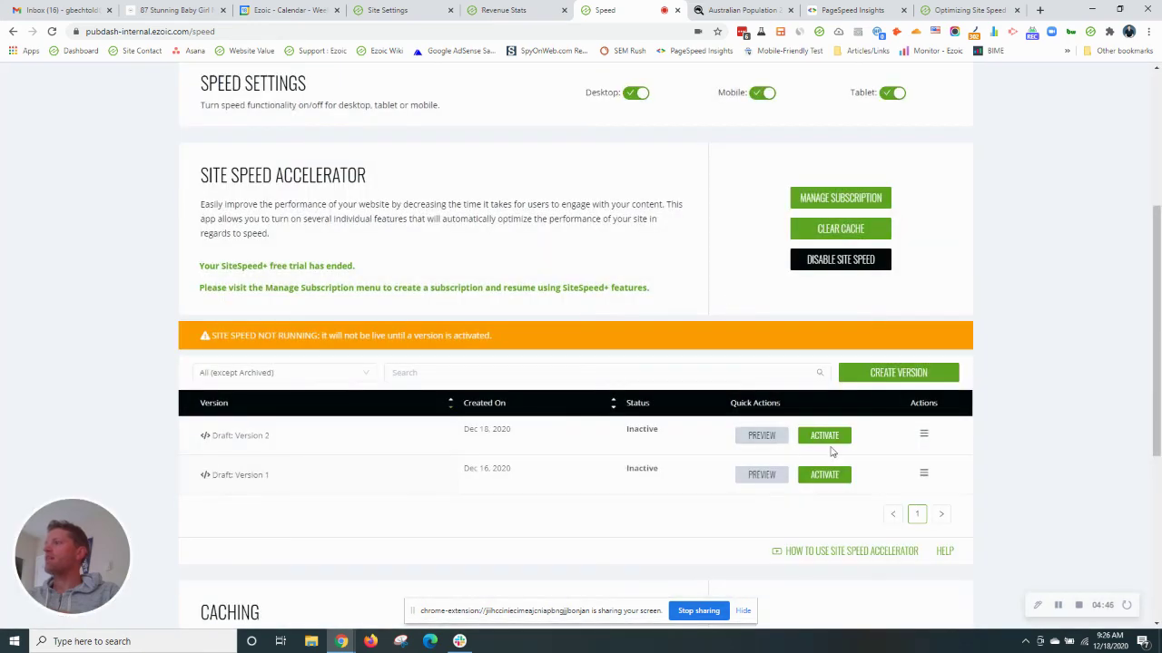
left_click(836, 437)
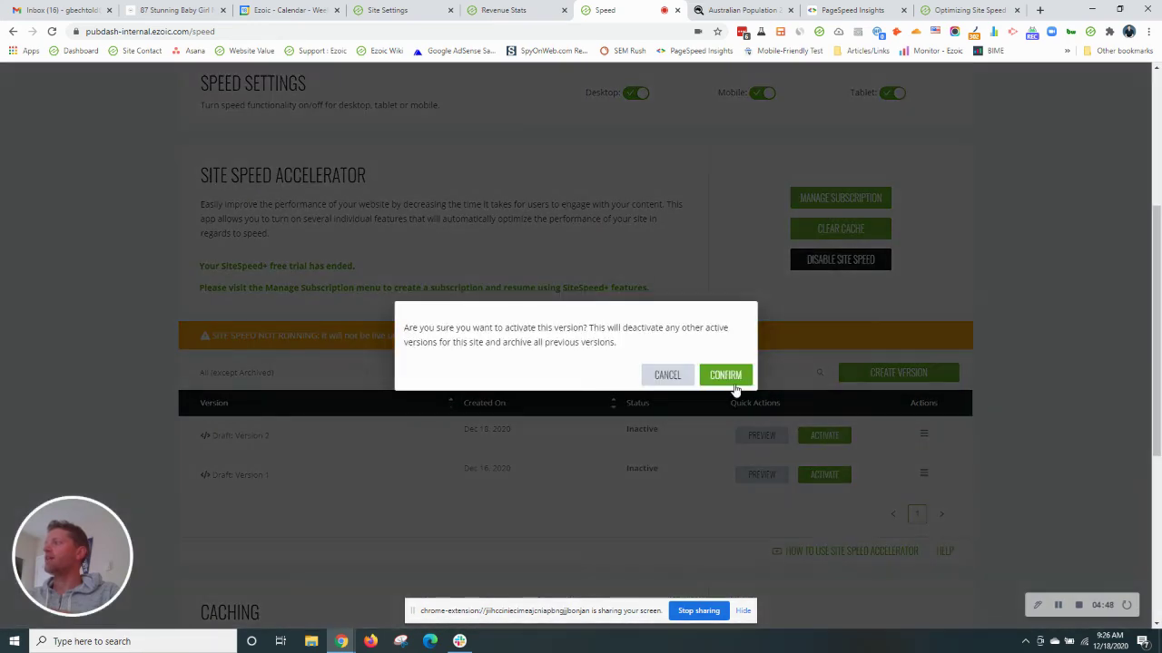
left_click(727, 376)
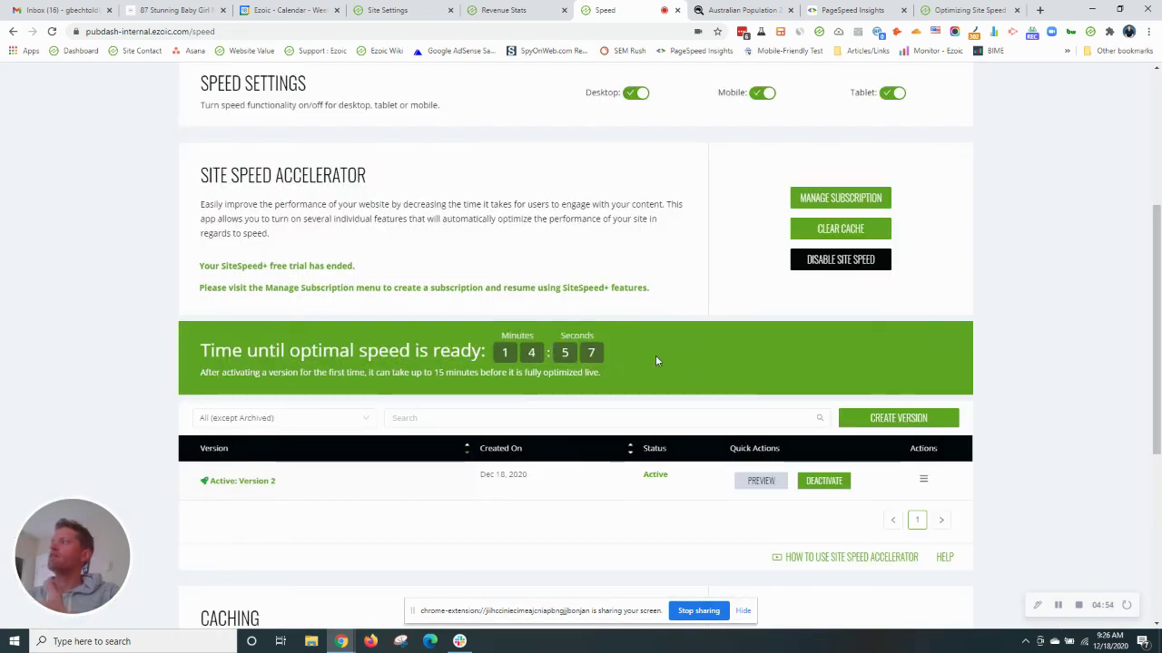
Step: Clear the Site Speed Accelerator cache and confirm it
left_click(839, 234)
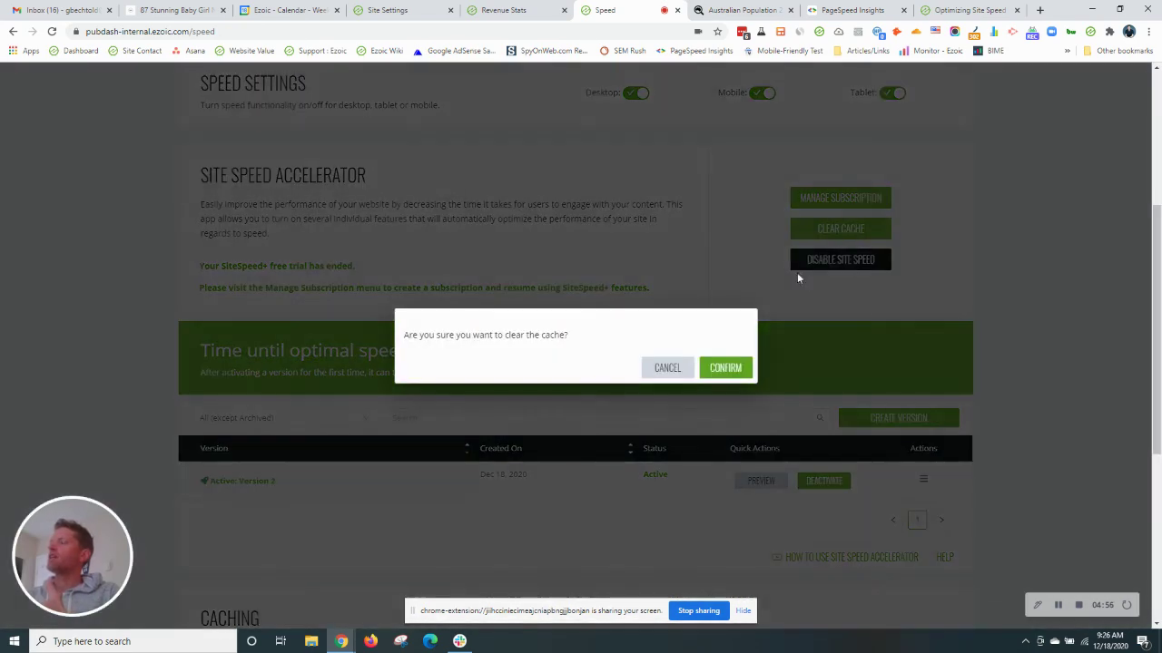
left_click(726, 363)
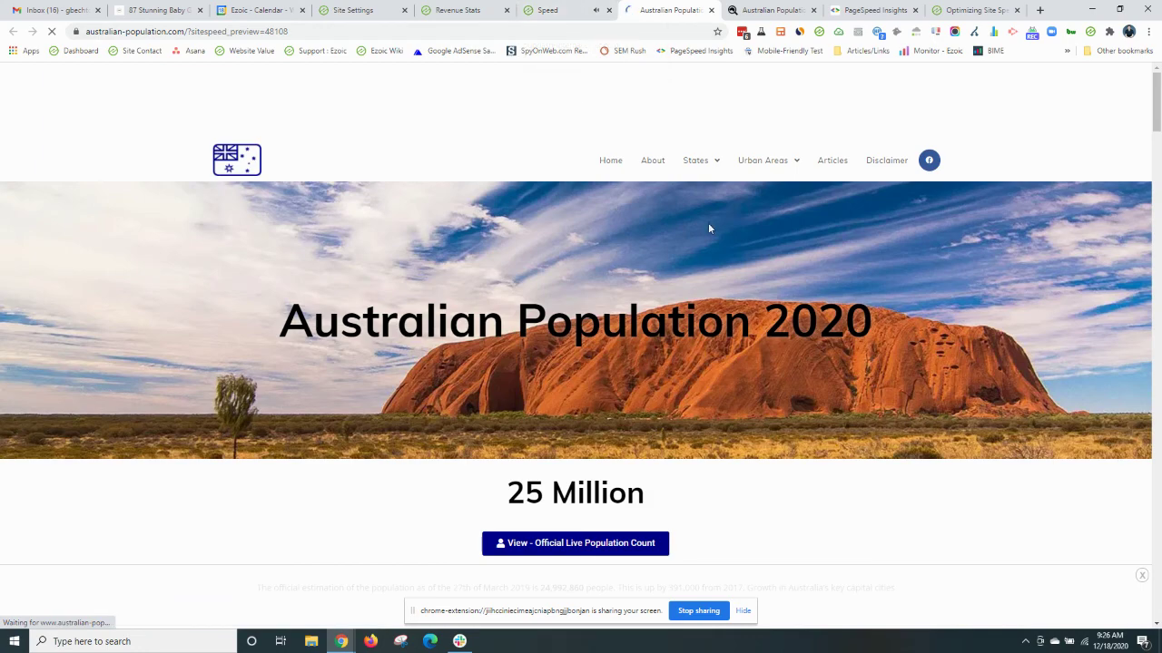
Step: Look through the site-speed preview of the australian-population.com homepage, from the banner down to the table of cities
scroll(705, 223, "down", 3)
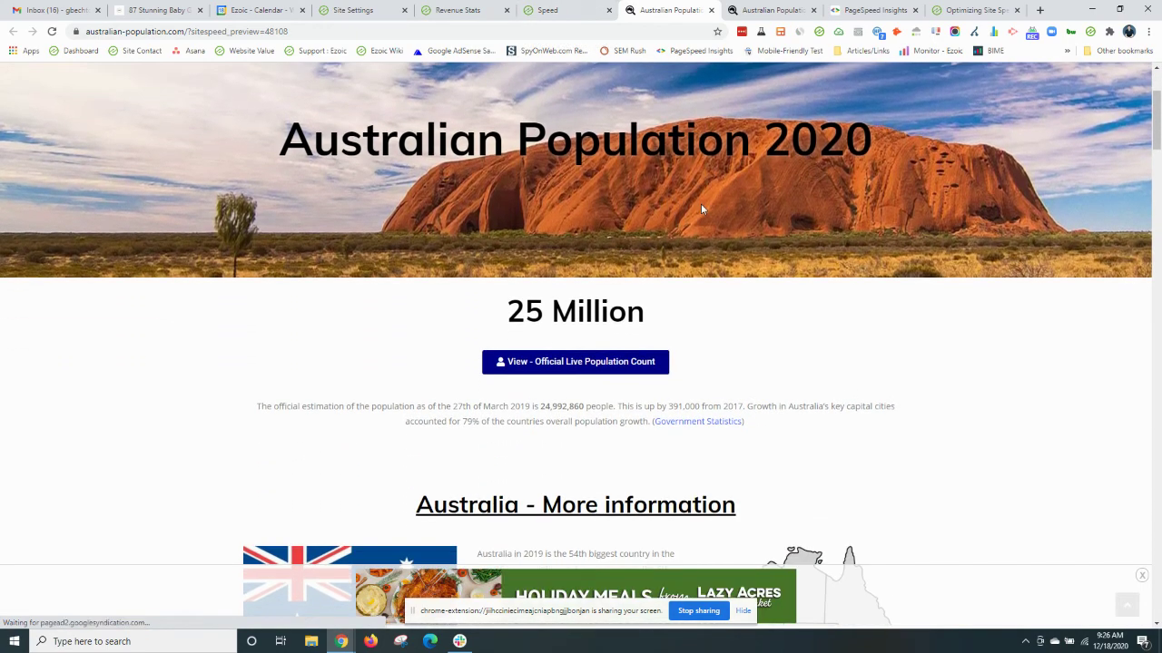
scroll(701, 210, "down", 2)
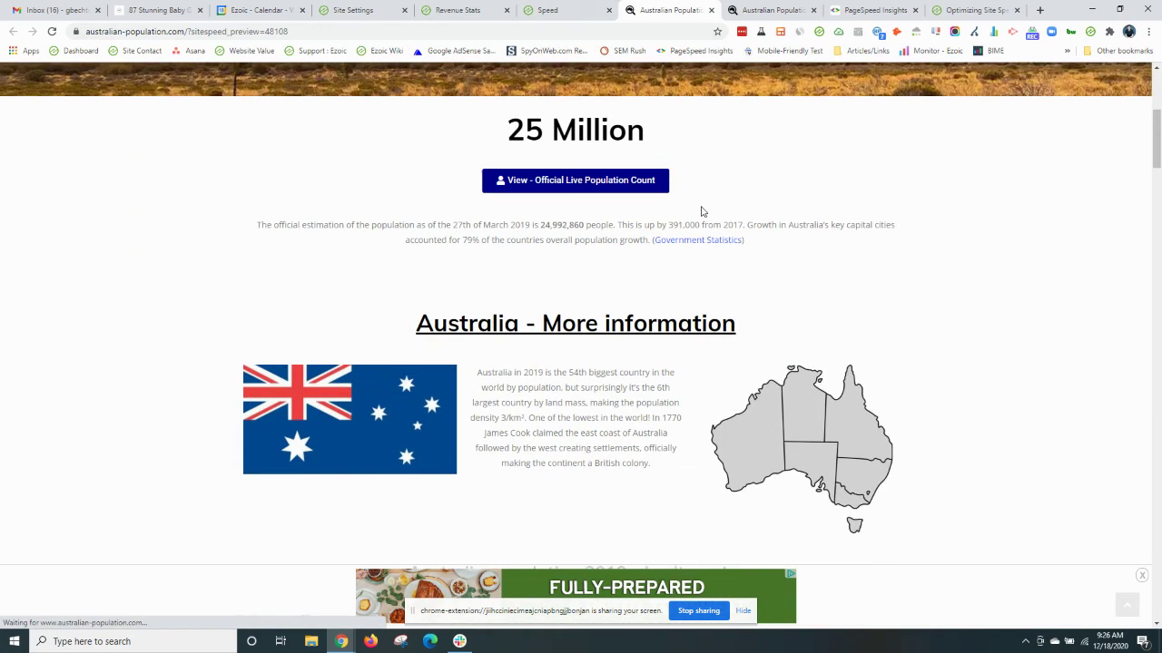
scroll(764, 247, "down", 6)
scroll(764, 248, "down", 2)
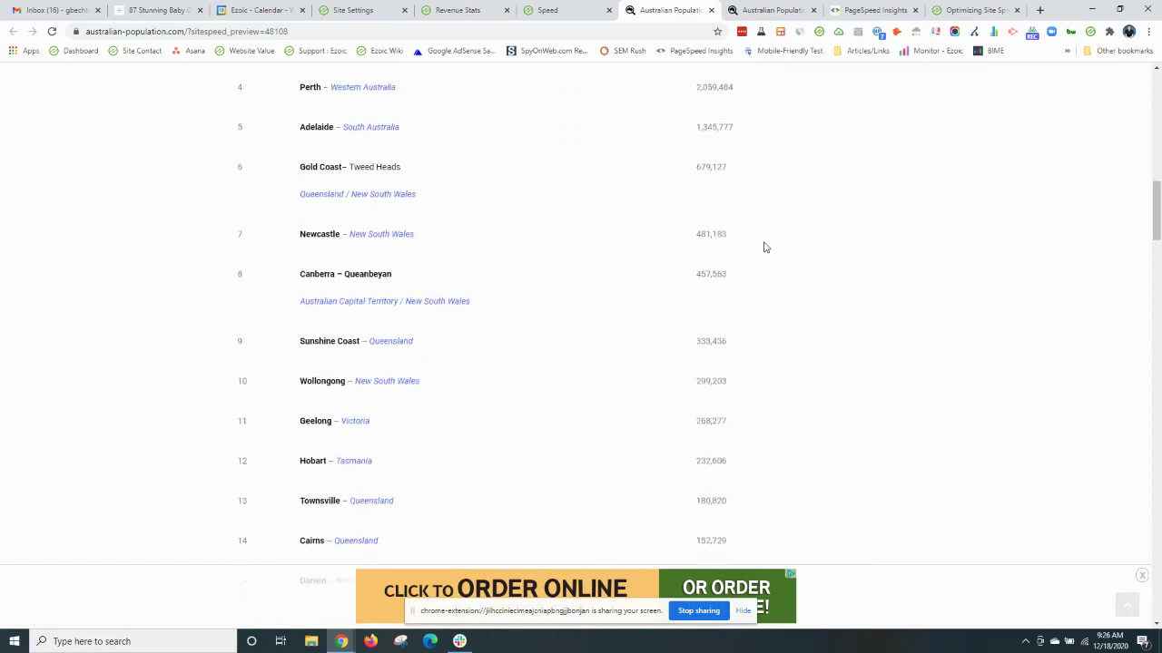
Step: Return from the site preview to the Speed settings, and switch to the PageSpeed Insights page
left_click(573, 8)
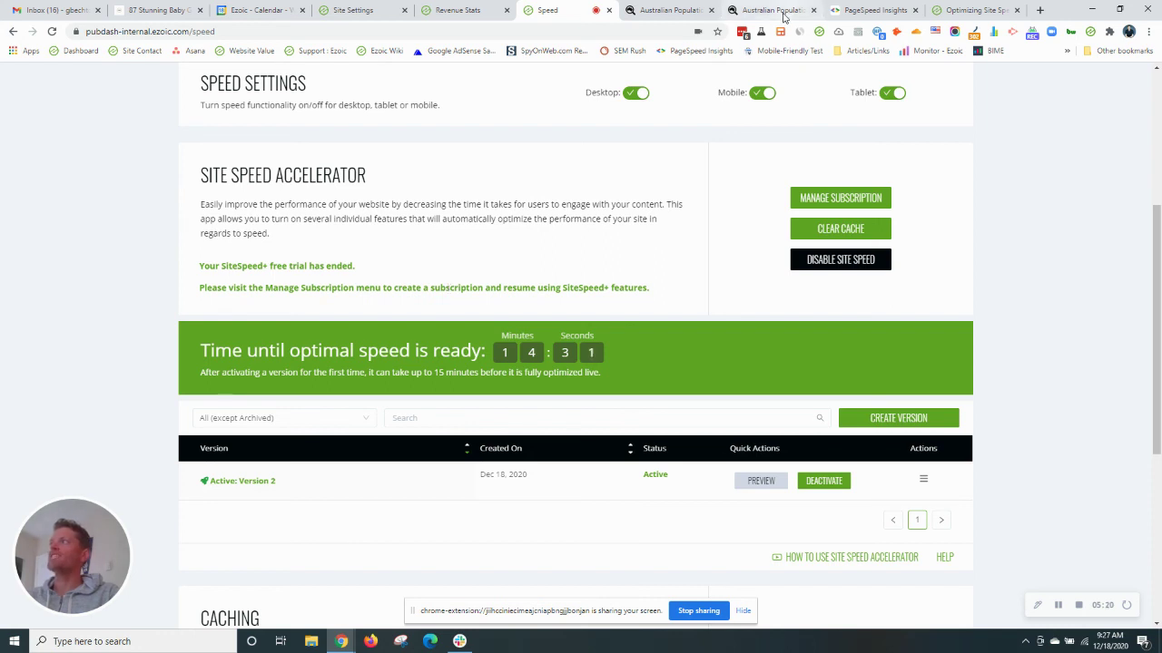
left_click(874, 10)
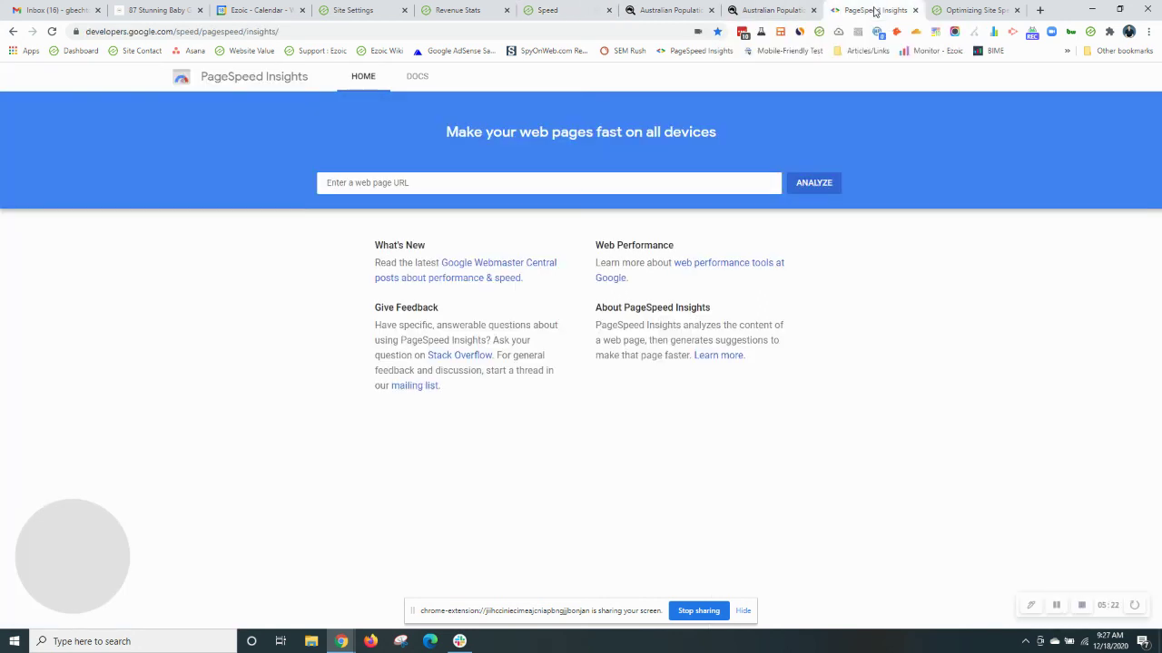